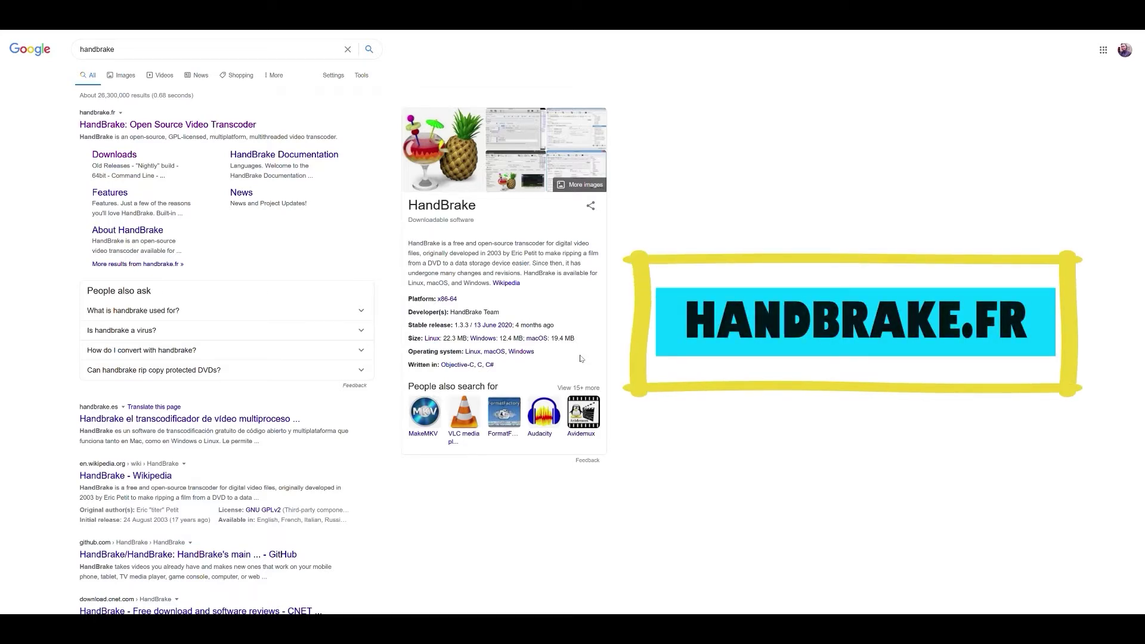
# Step: Open the 'HandBrake: Open Source Video Transcoder' result at handbrake.fr
pyautogui.click(185, 127)
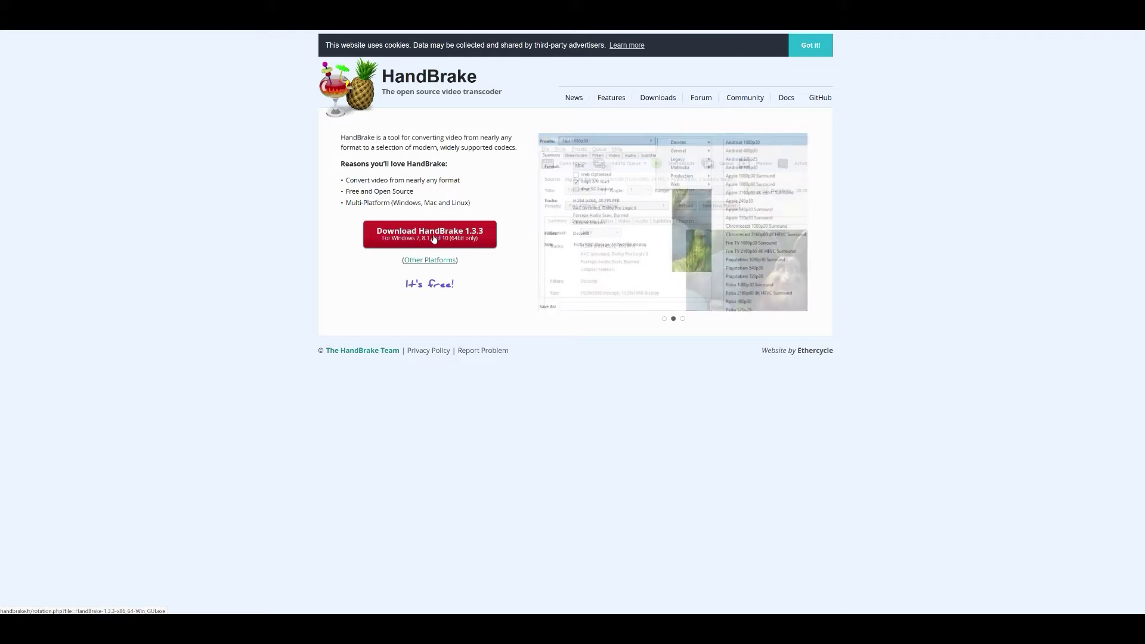
# Step: Save the HandBrake 1.3.3 Windows installer and open its containing Downloads folder
pyautogui.click(433, 239)
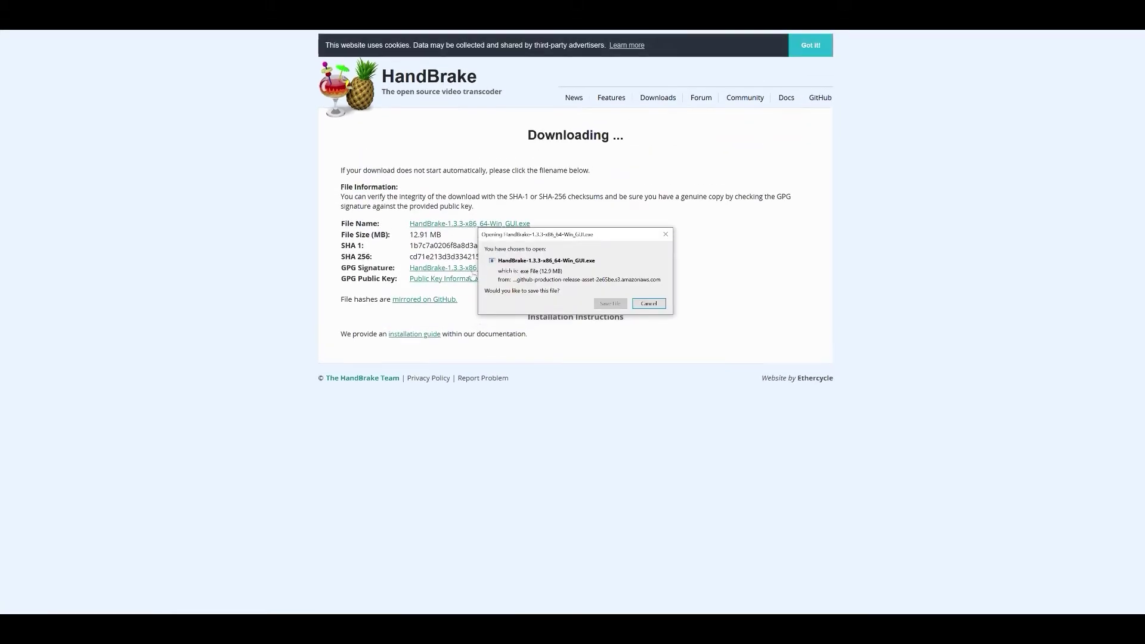
pyautogui.moveTo(626, 238); pyautogui.dragTo(574, 212)
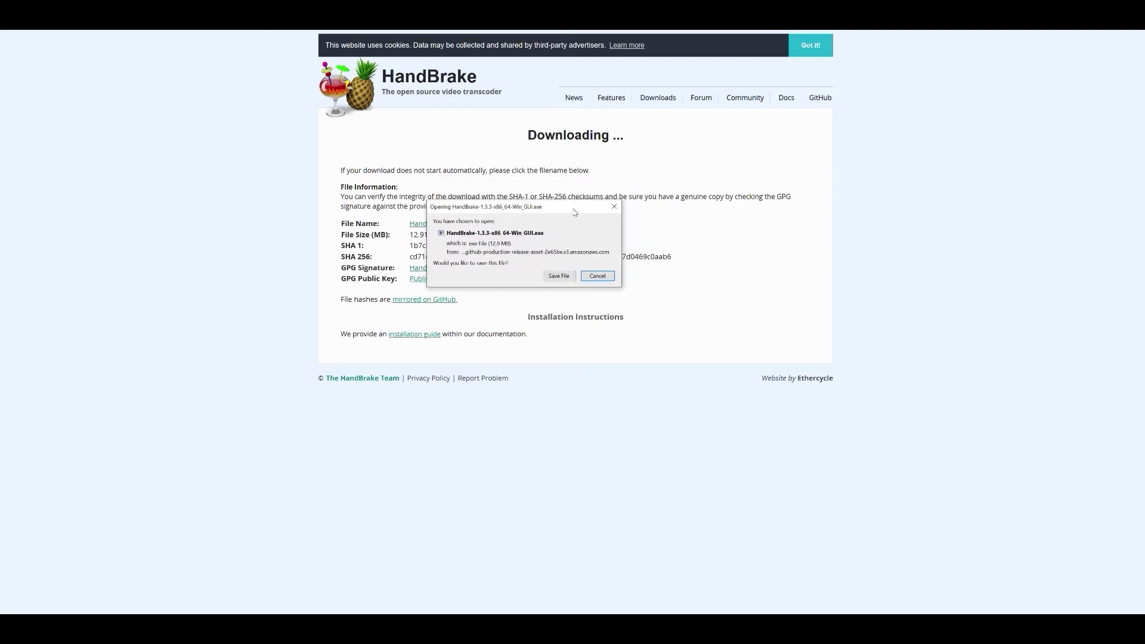
pyautogui.click(559, 276)
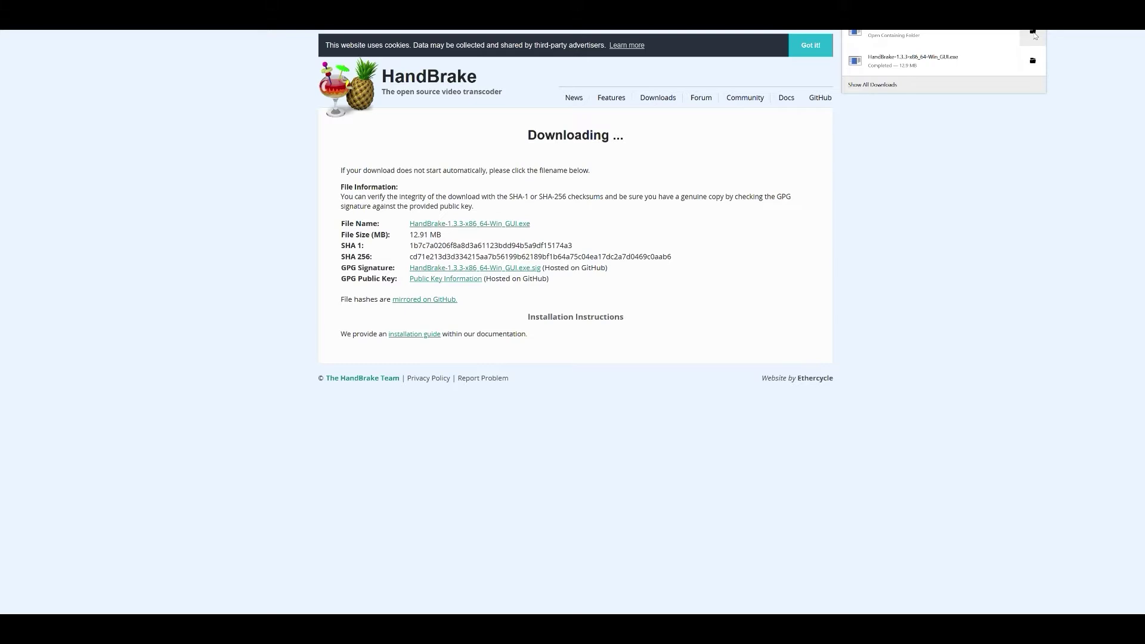
pyautogui.click(1033, 33)
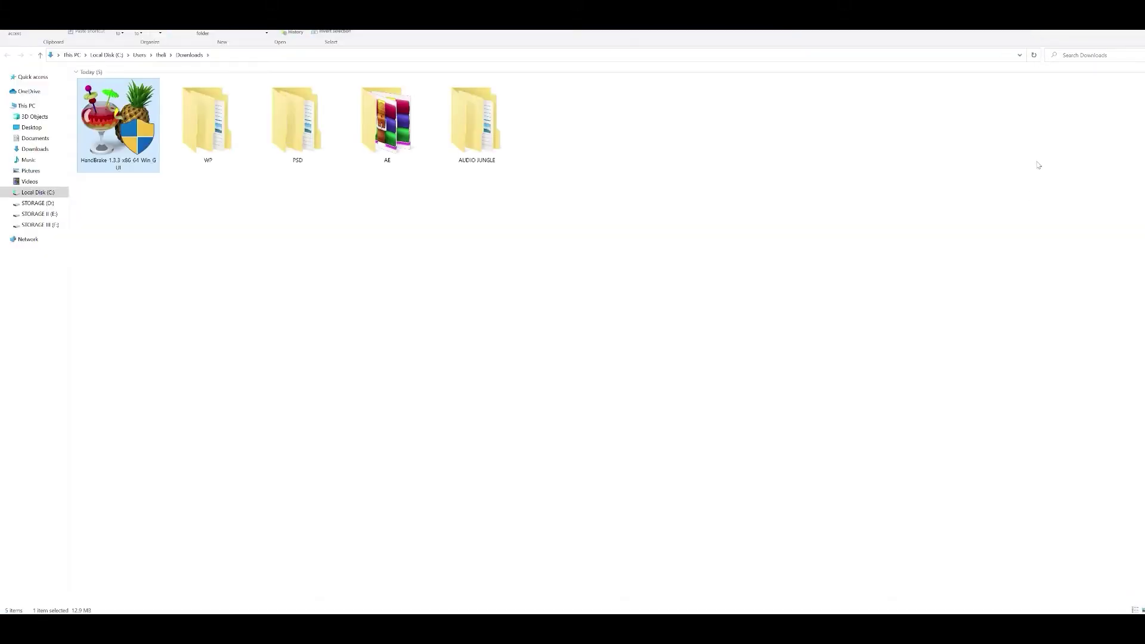
# Step: Launch the HandBrake 1.3.3 installer and review its license agreement
pyautogui.doubleClick(118, 124)
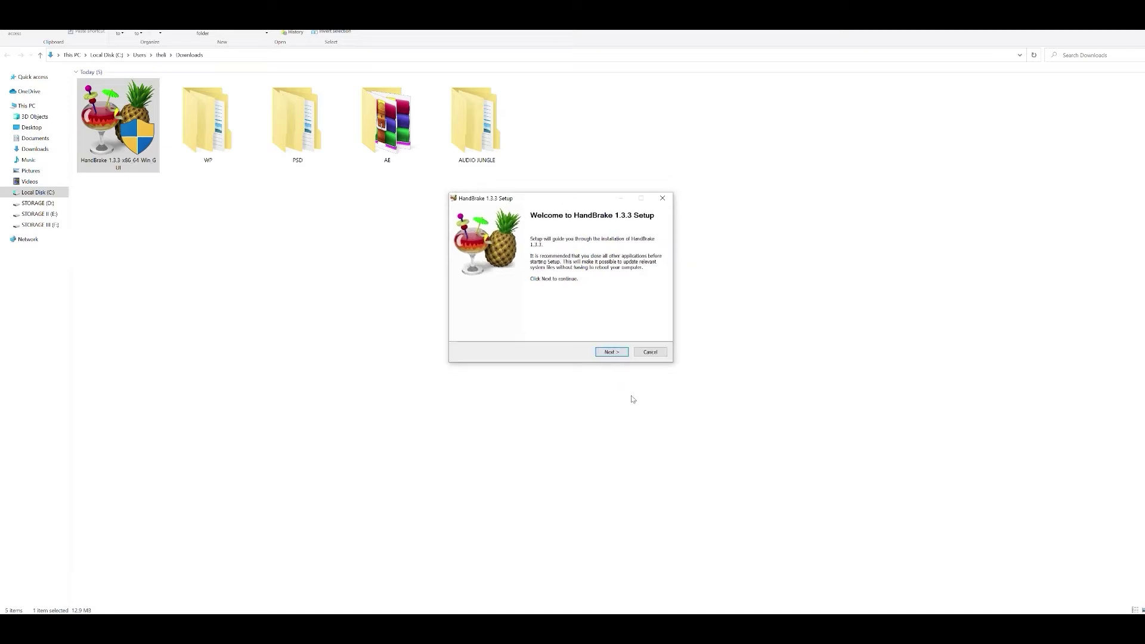
pyautogui.click(616, 353)
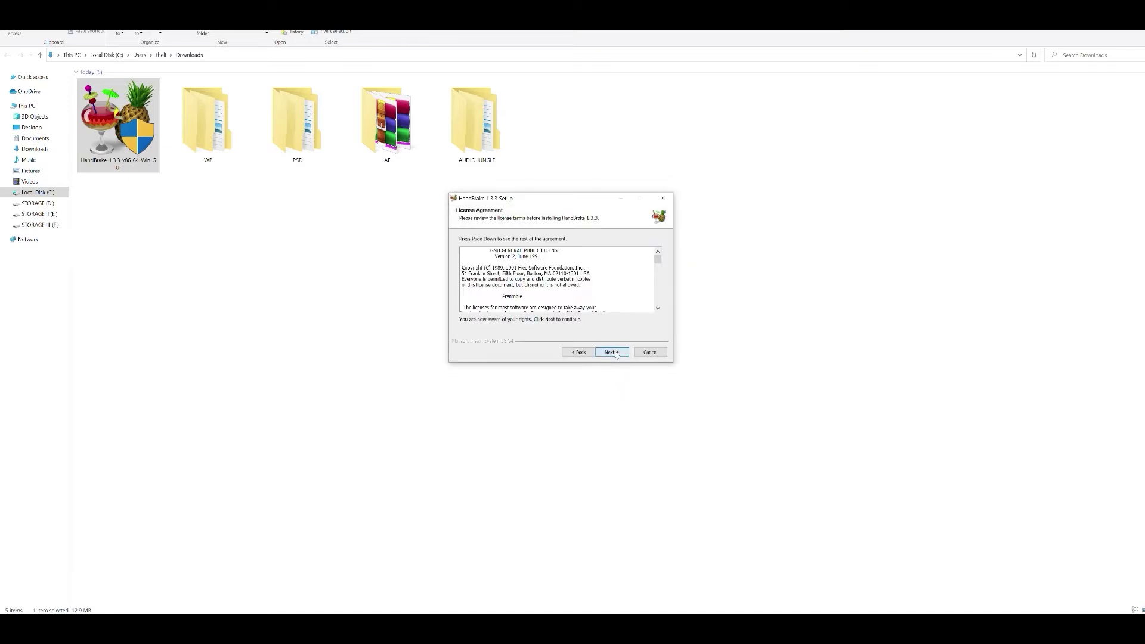
pyautogui.click(581, 353)
pyautogui.click(618, 354)
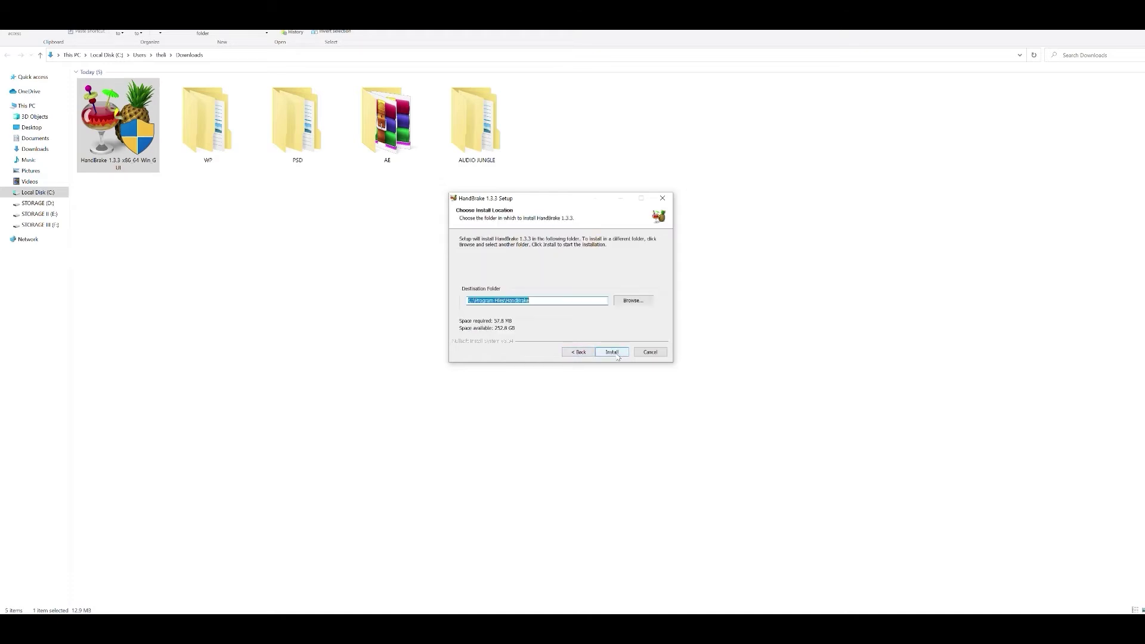
pyautogui.click(578, 352)
pyautogui.scroll(-3, 549, 261)
pyautogui.scroll(1, 525, 266)
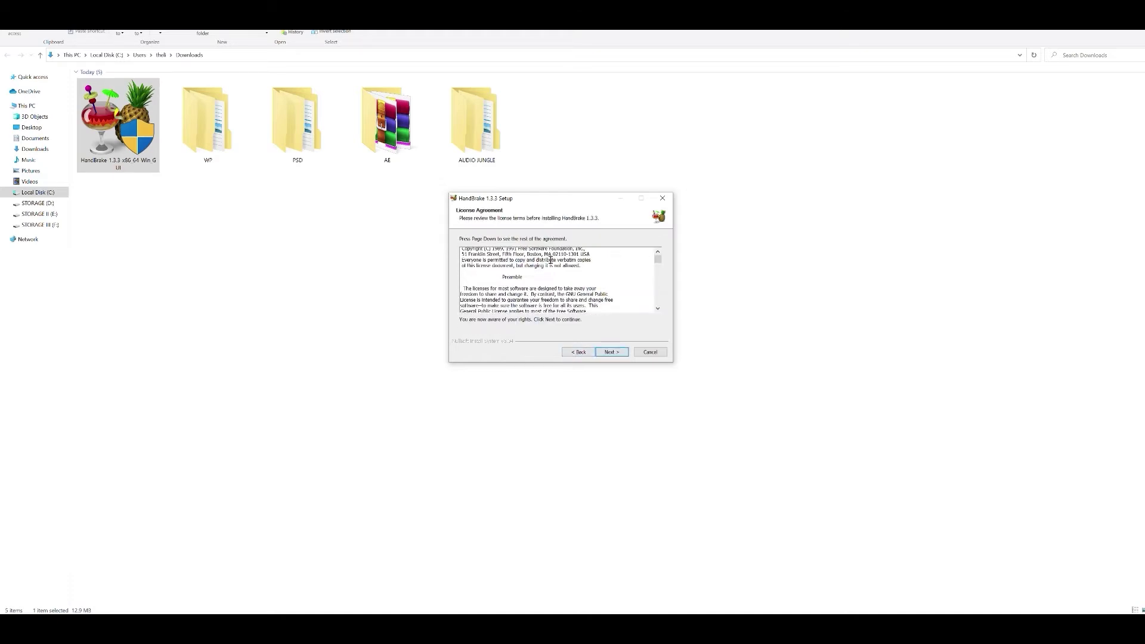
pyautogui.scroll(2, 491, 267)
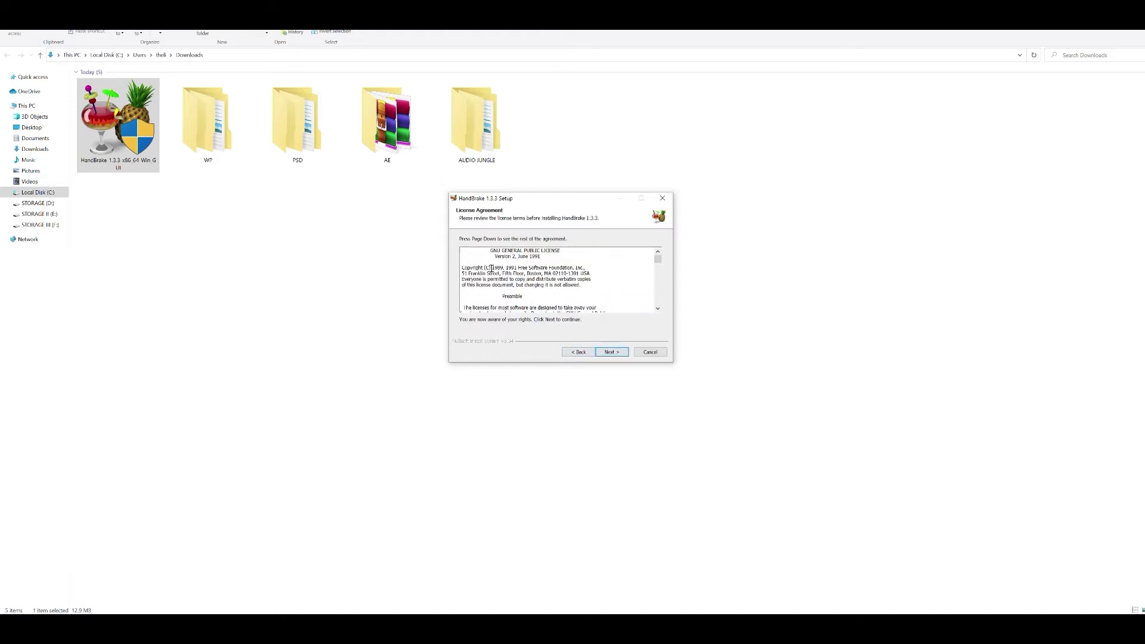
# Step: Accept the license, install to the default folder, and close the finished setup
pyautogui.click(617, 354)
pyautogui.click(616, 353)
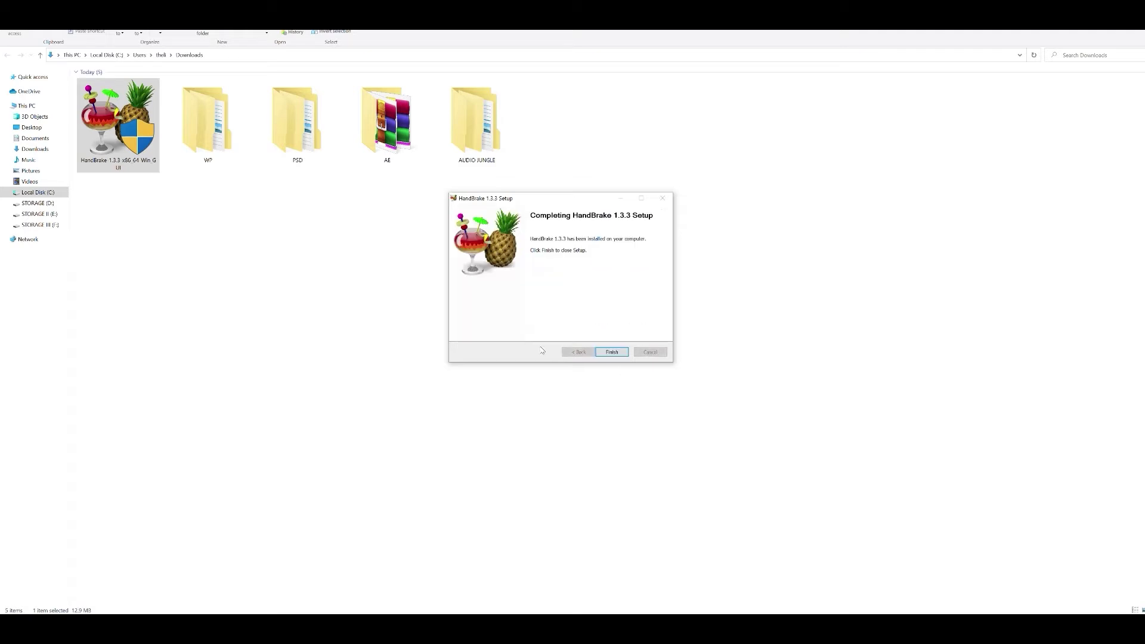
pyautogui.click(613, 354)
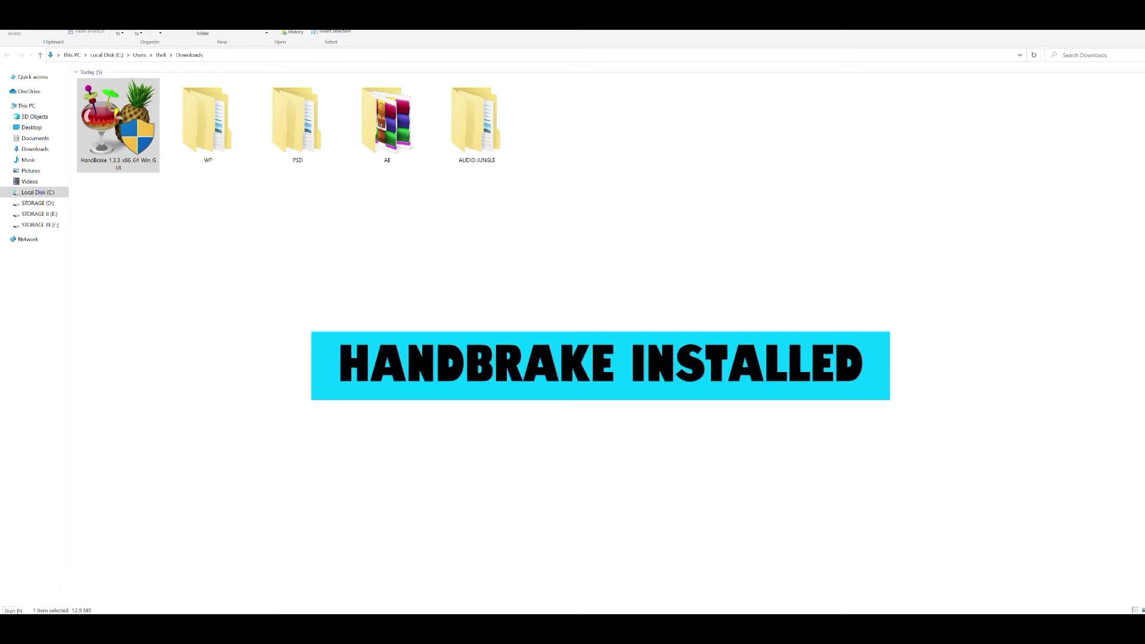
pyautogui.click(18, 611)
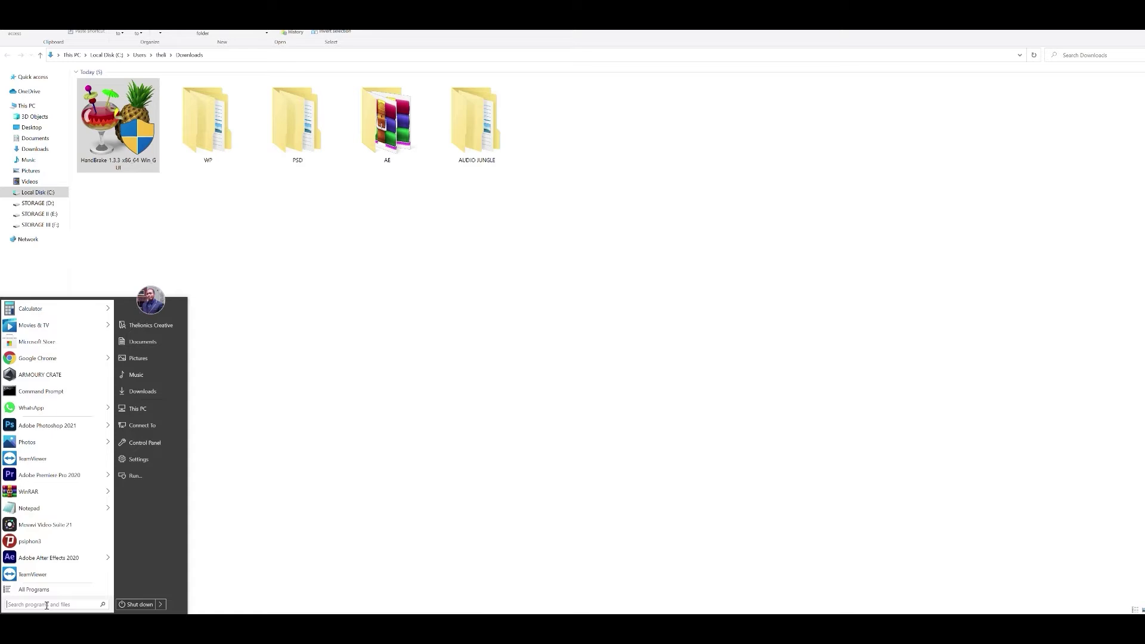
# Step: Search the Start menu for 'HAND' and launch HandBrake from the Programs results
pyautogui.write('B')
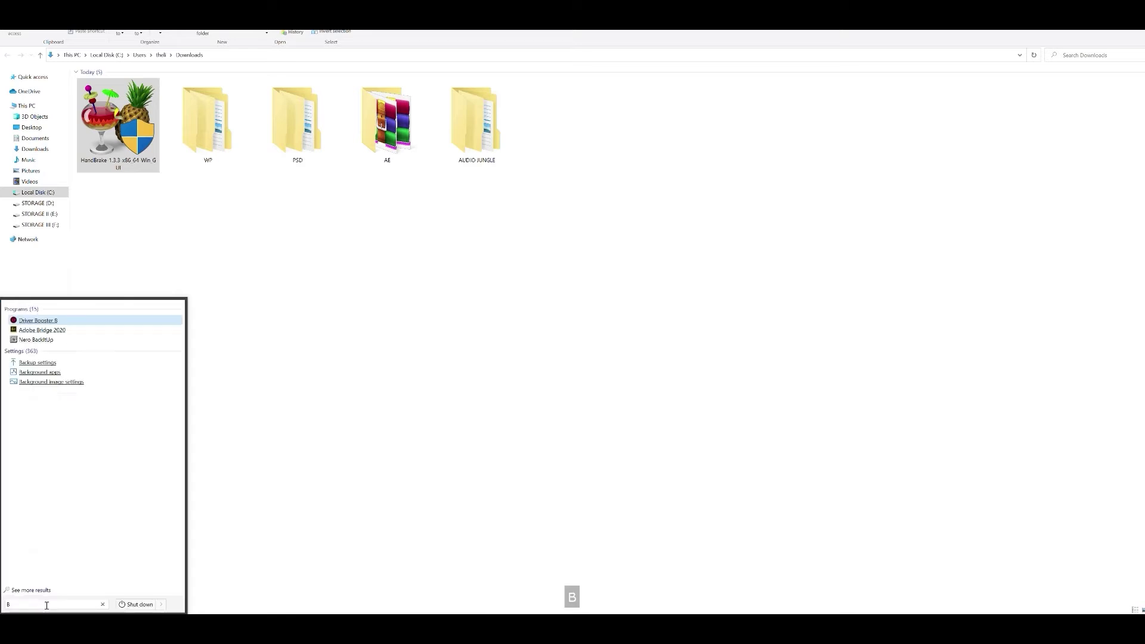
pyautogui.press('BackSpace')
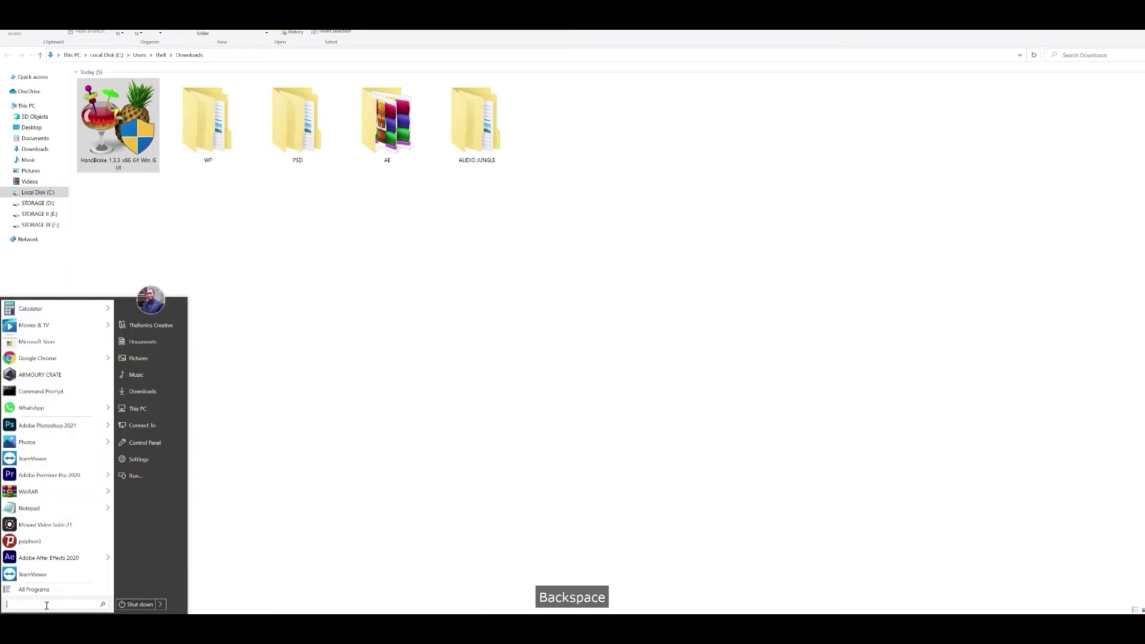
pyautogui.write('HA')
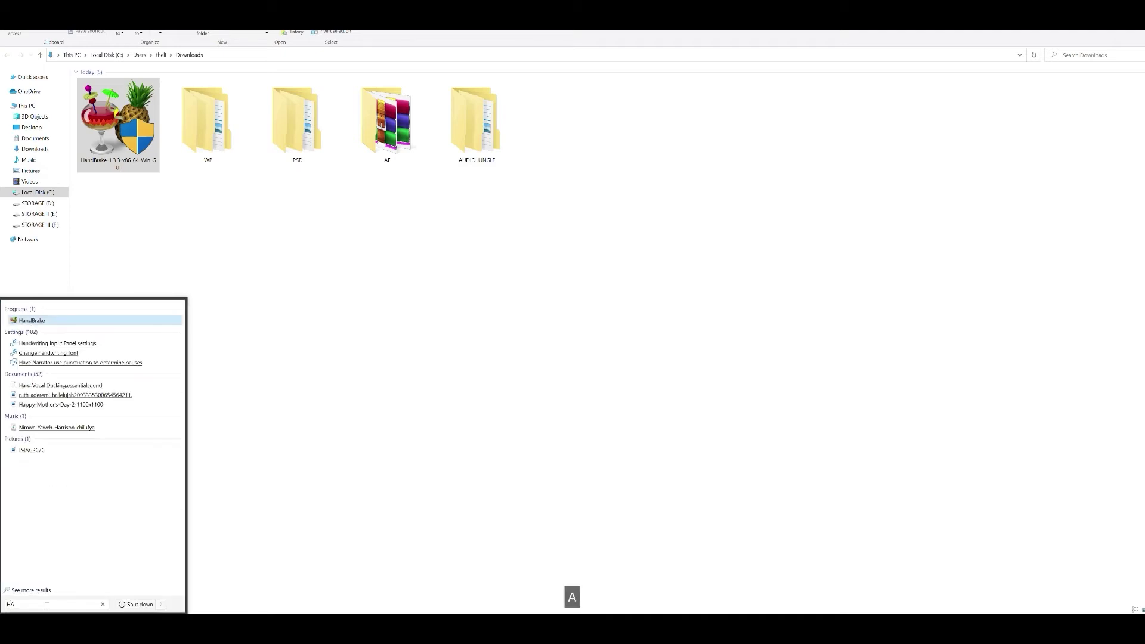
pyautogui.write('ND')
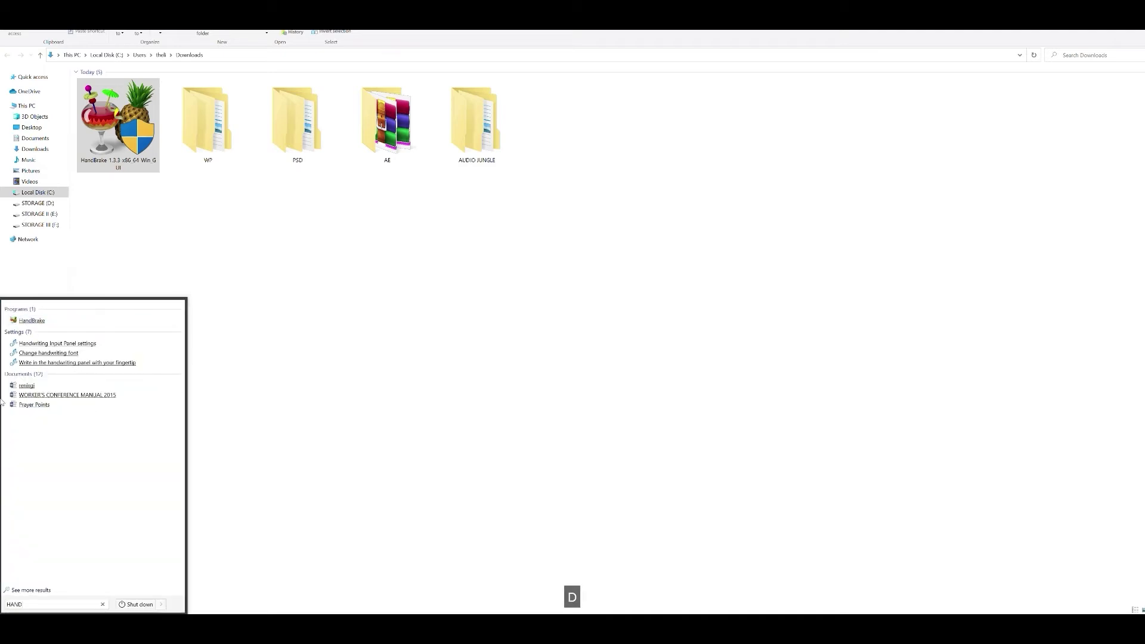
pyautogui.click(33, 321)
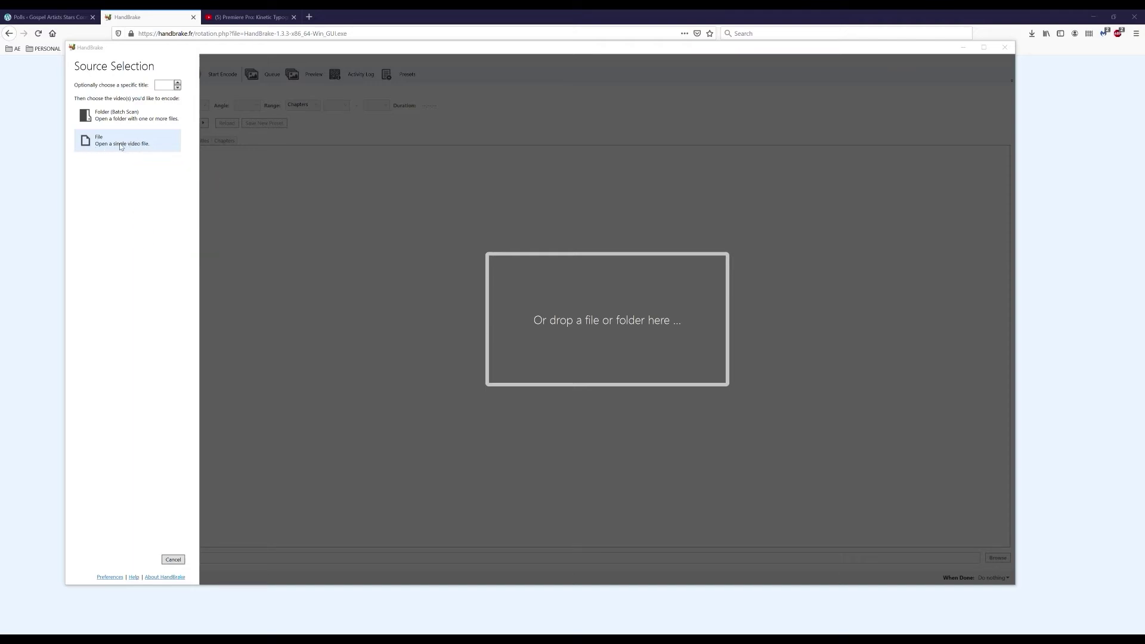
# Step: Choose the single video file source option in HandBrake's Source Selection
pyautogui.click(120, 146)
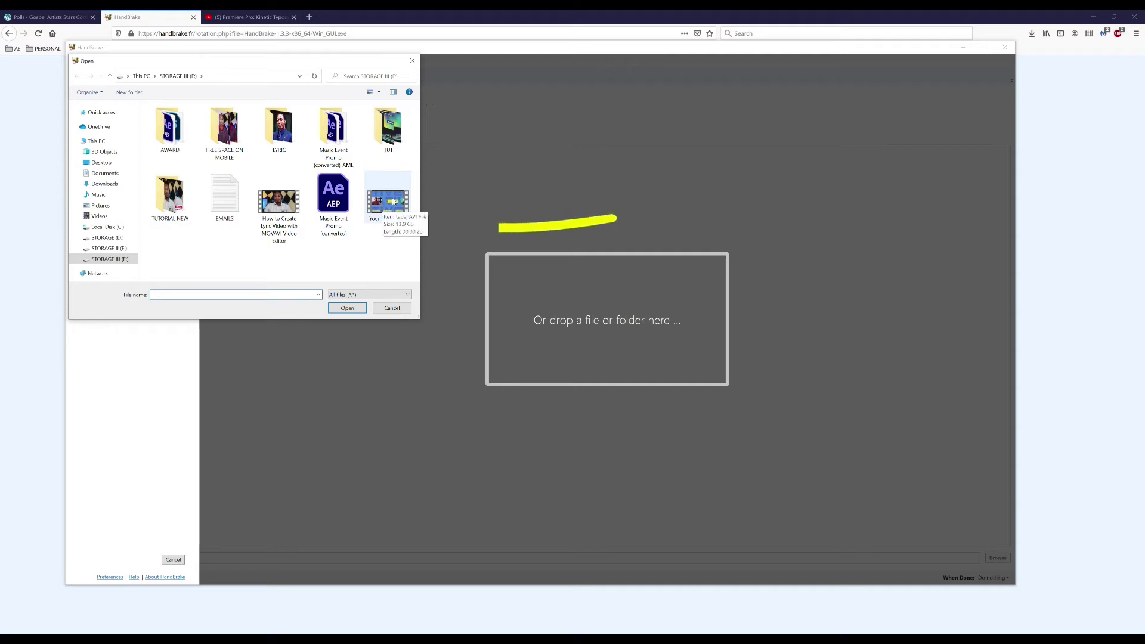
# Step: Open the 3840x2160 'Your End Screen' video as HandBrake's source
pyautogui.click(387, 208)
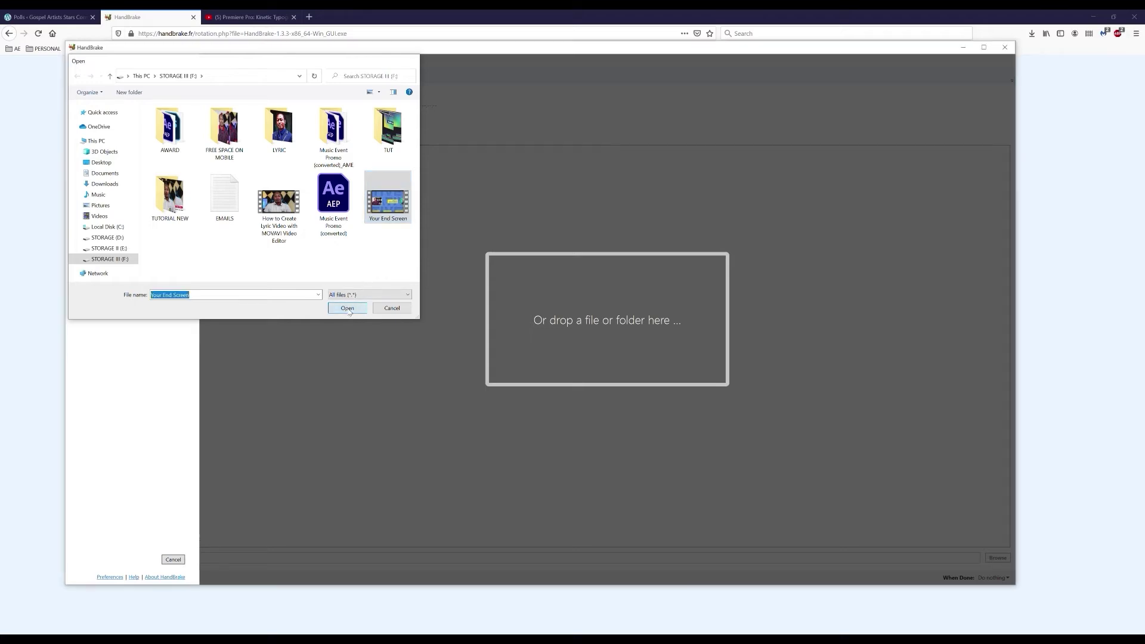
pyautogui.click(348, 308)
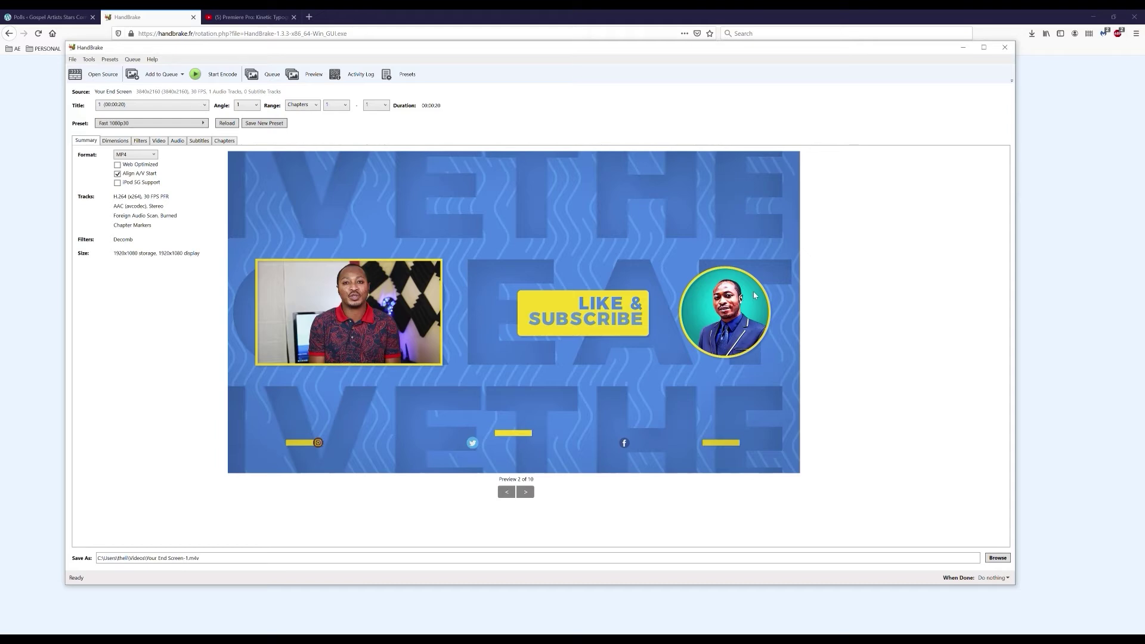
# Step: Pick the General Fast 1080p30 preset and review the Dimensions and Filters settings
pyautogui.click(159, 125)
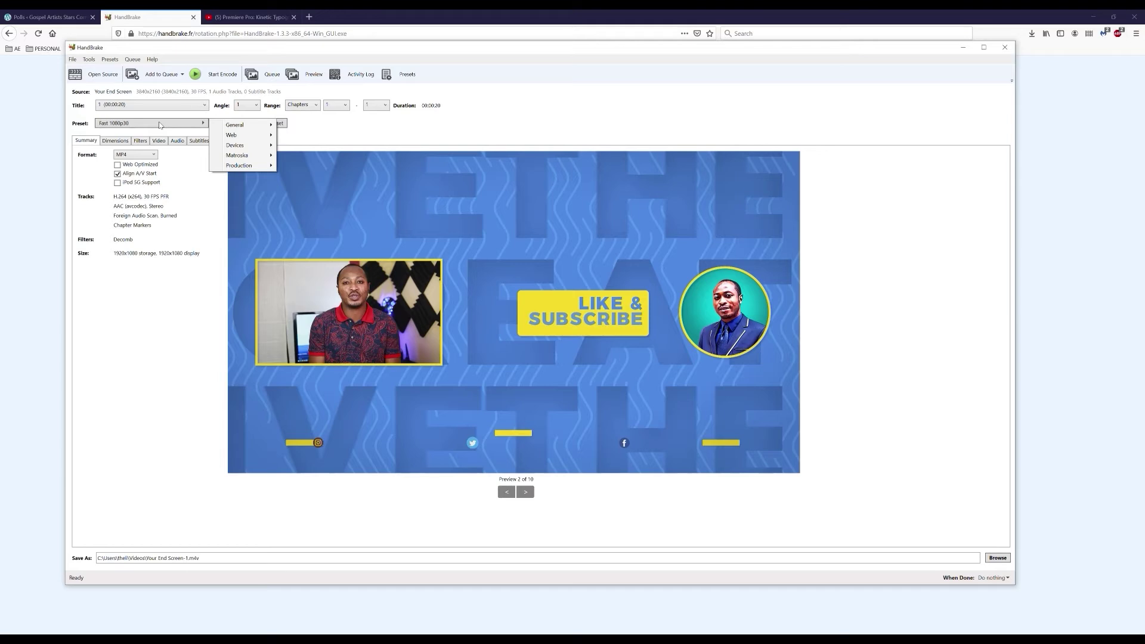
pyautogui.click(239, 125)
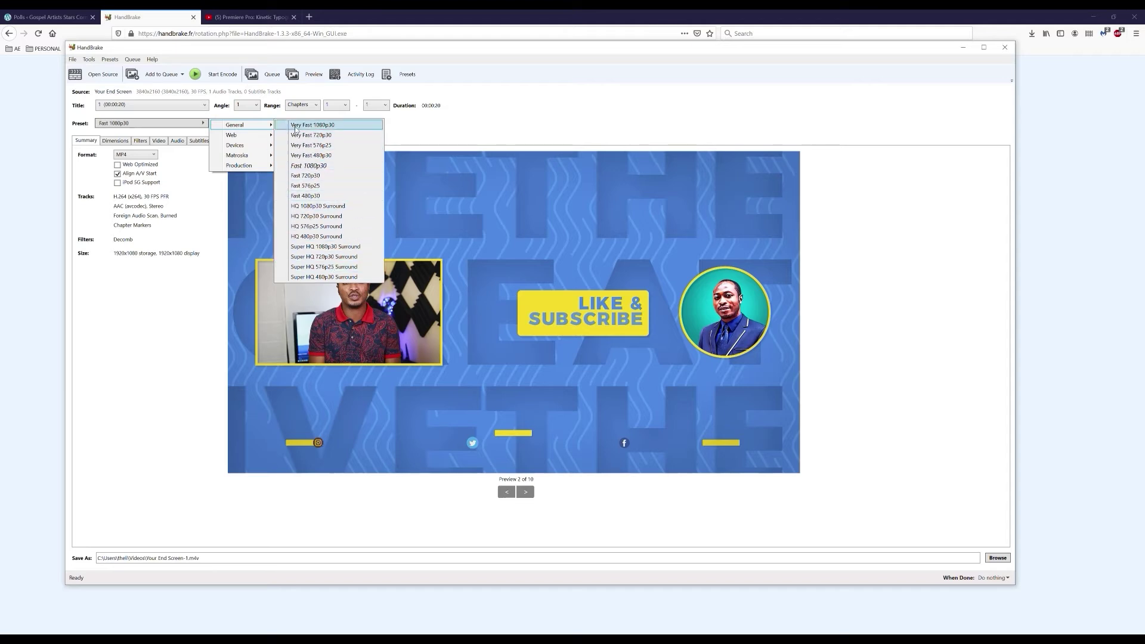
pyautogui.click(120, 142)
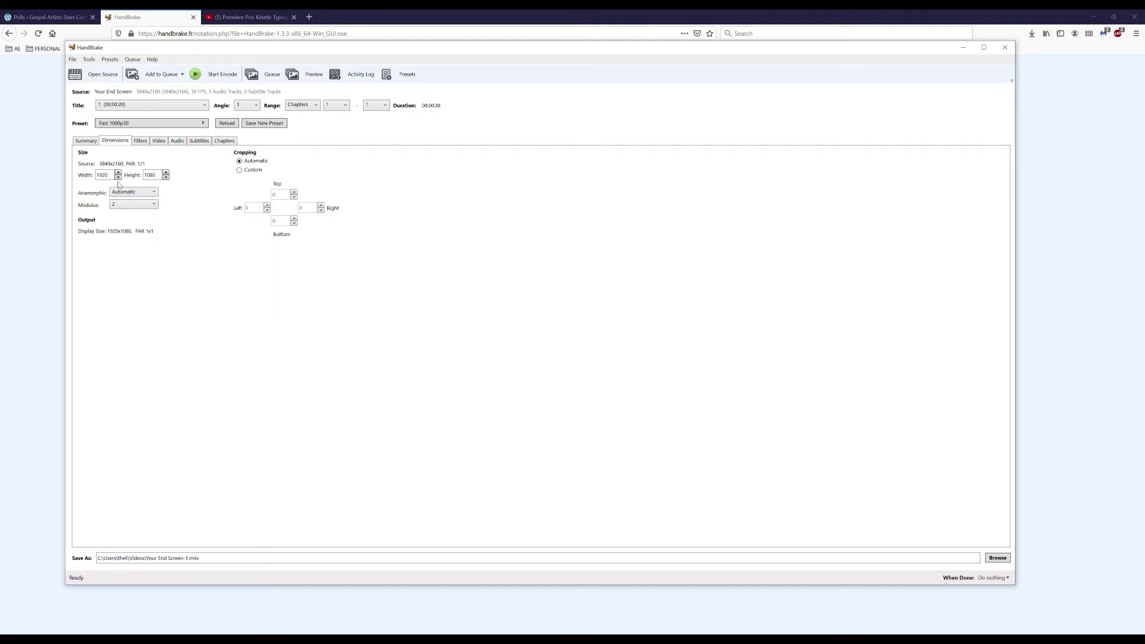
pyautogui.click(142, 141)
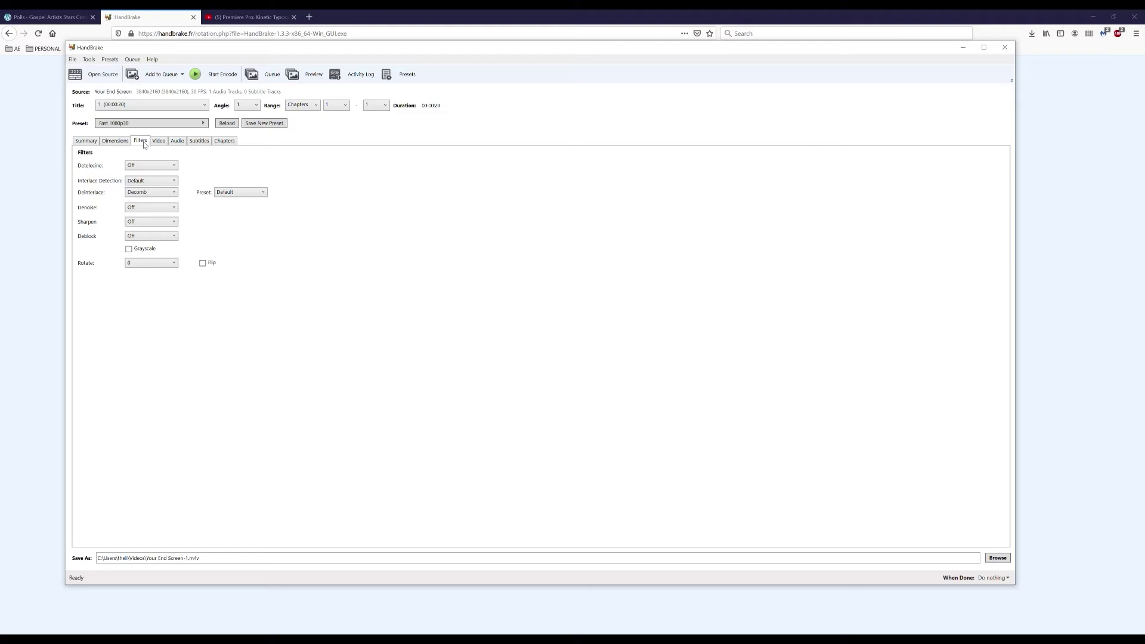
# Step: Check the Video settings, set the audio bitrate to 320, then return to Summary
pyautogui.click(158, 142)
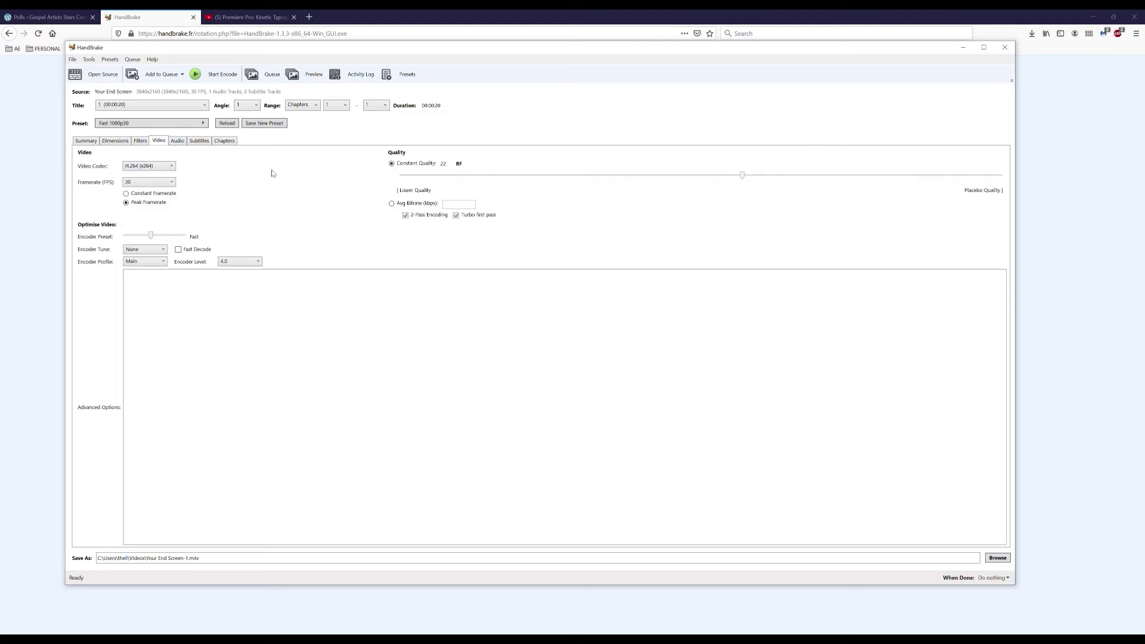
pyautogui.moveTo(742, 175)
pyautogui.click(177, 141)
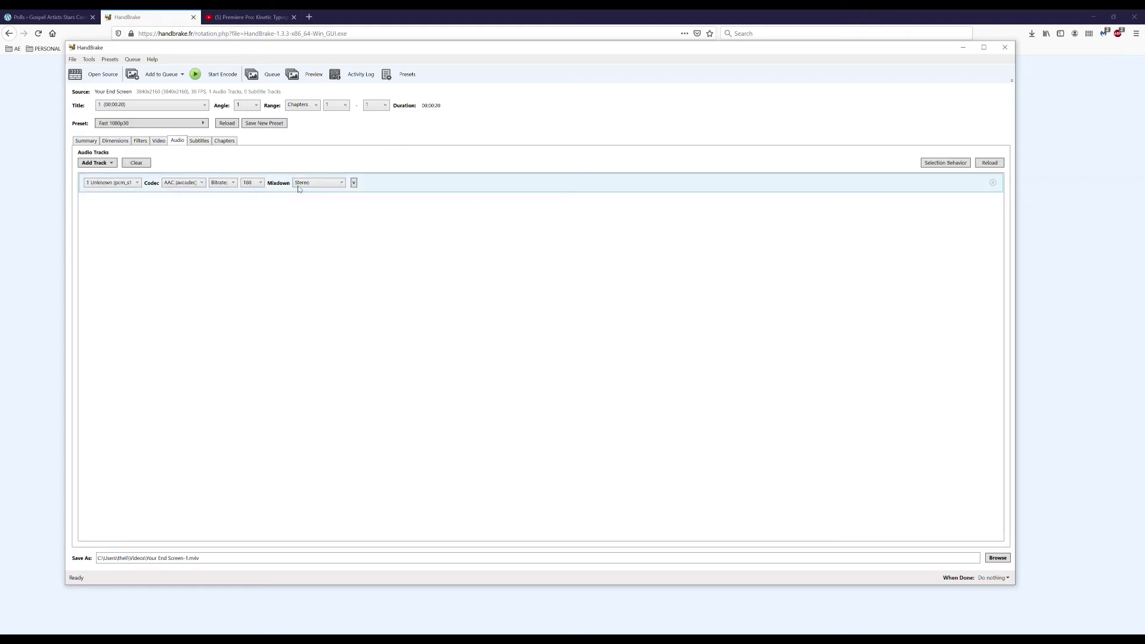
pyautogui.click(260, 184)
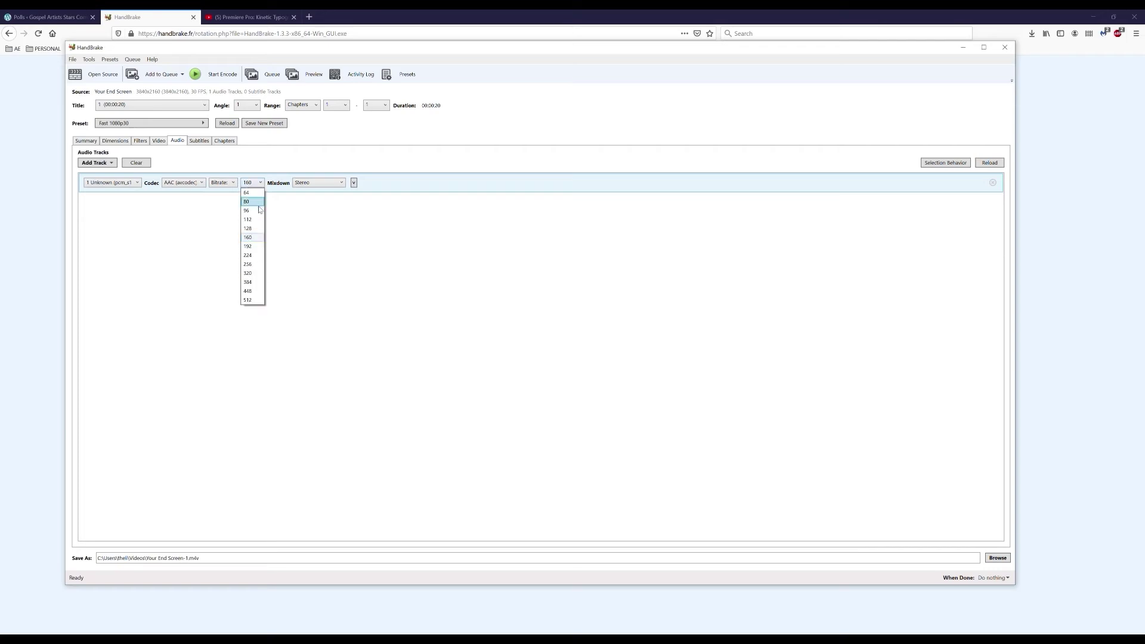
pyautogui.click(255, 273)
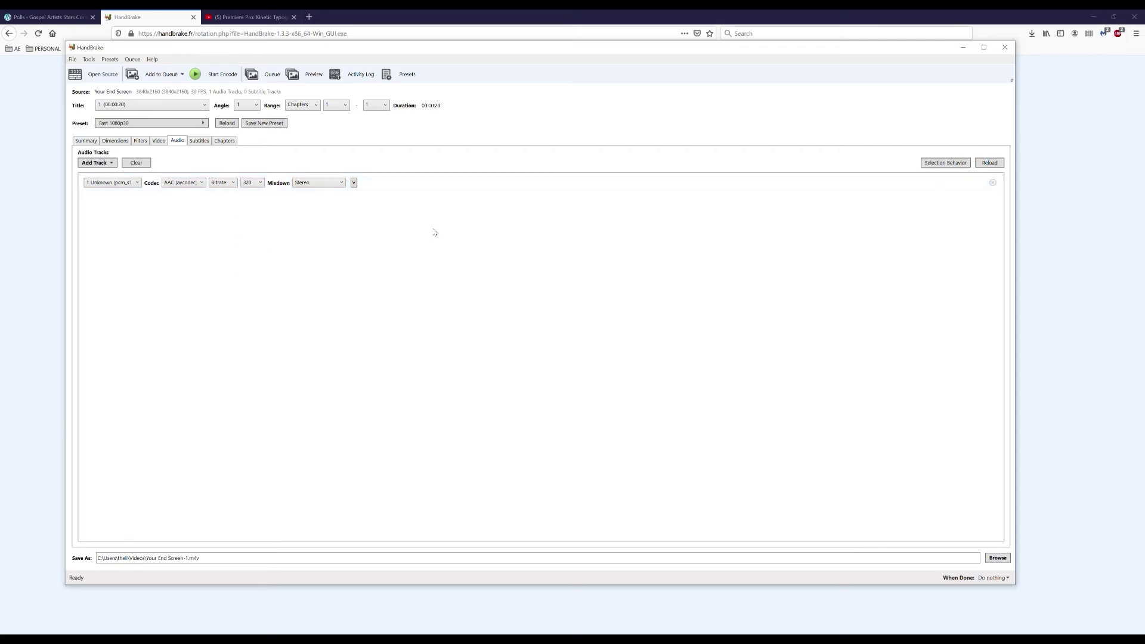
pyautogui.click(200, 142)
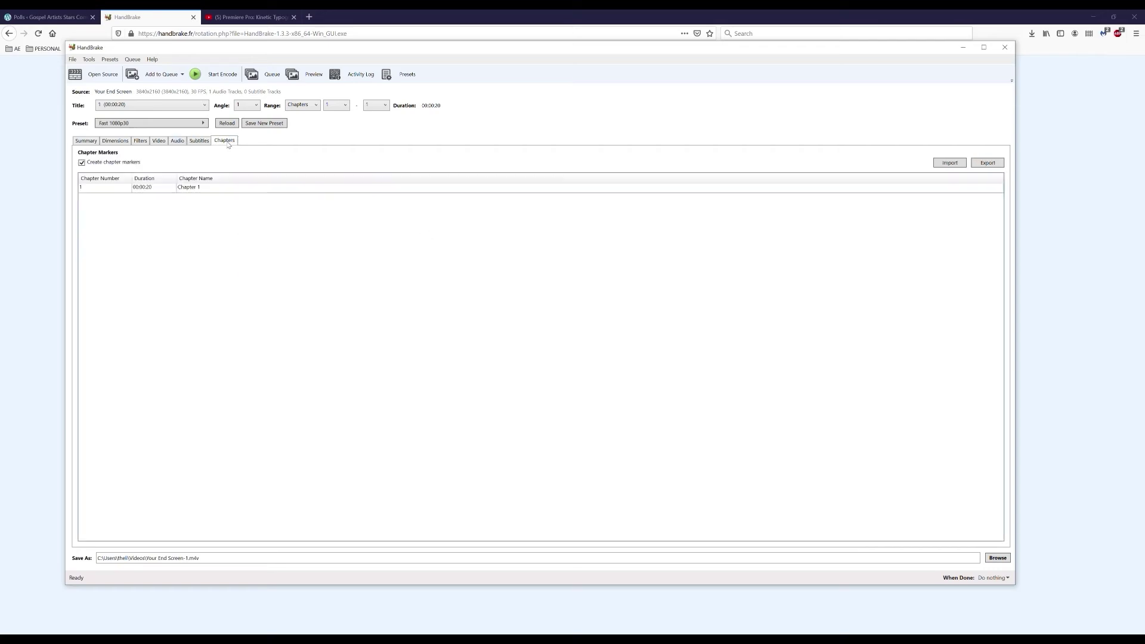
pyautogui.click(85, 141)
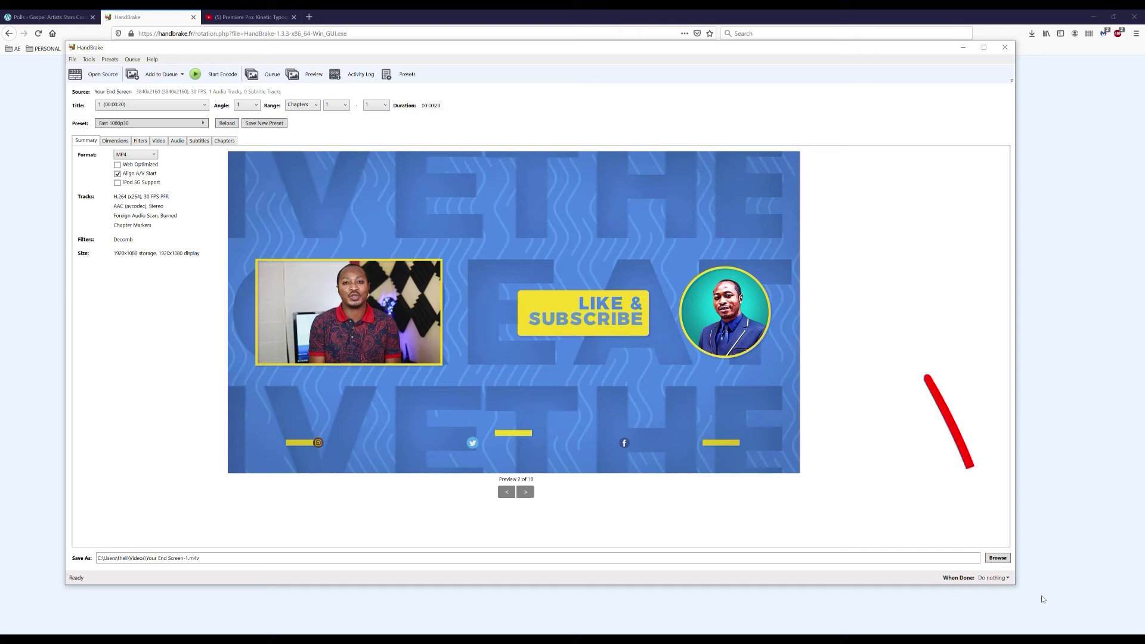
# Step: Set the output to 'Your End Screen REDUCED' on the STORAGE III (F:) drive
pyautogui.click(1000, 559)
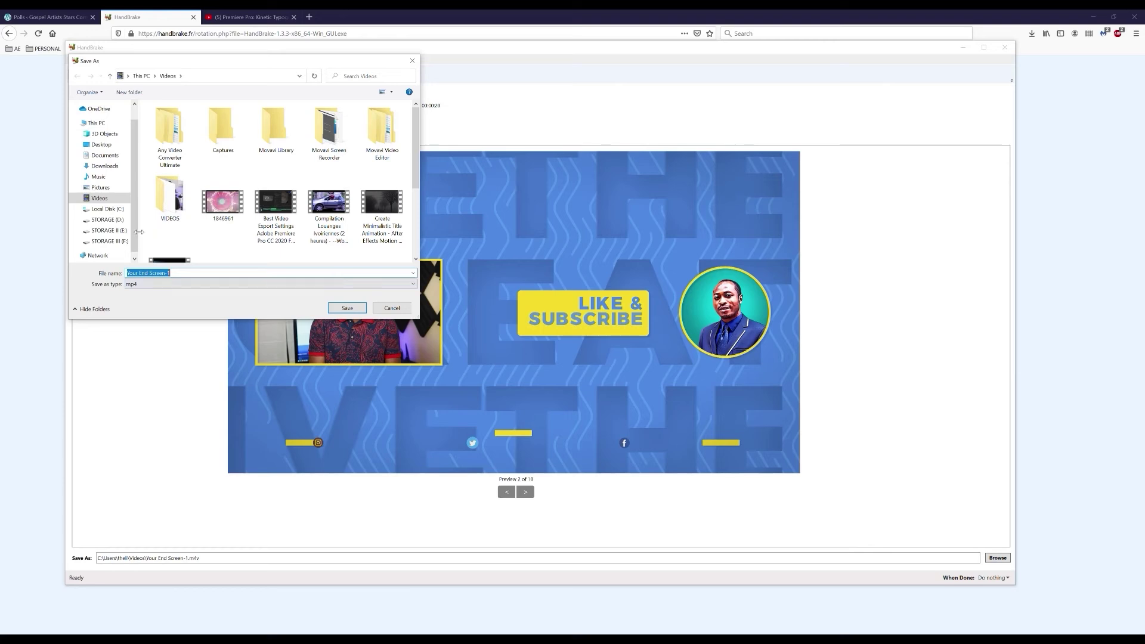
pyautogui.click(110, 242)
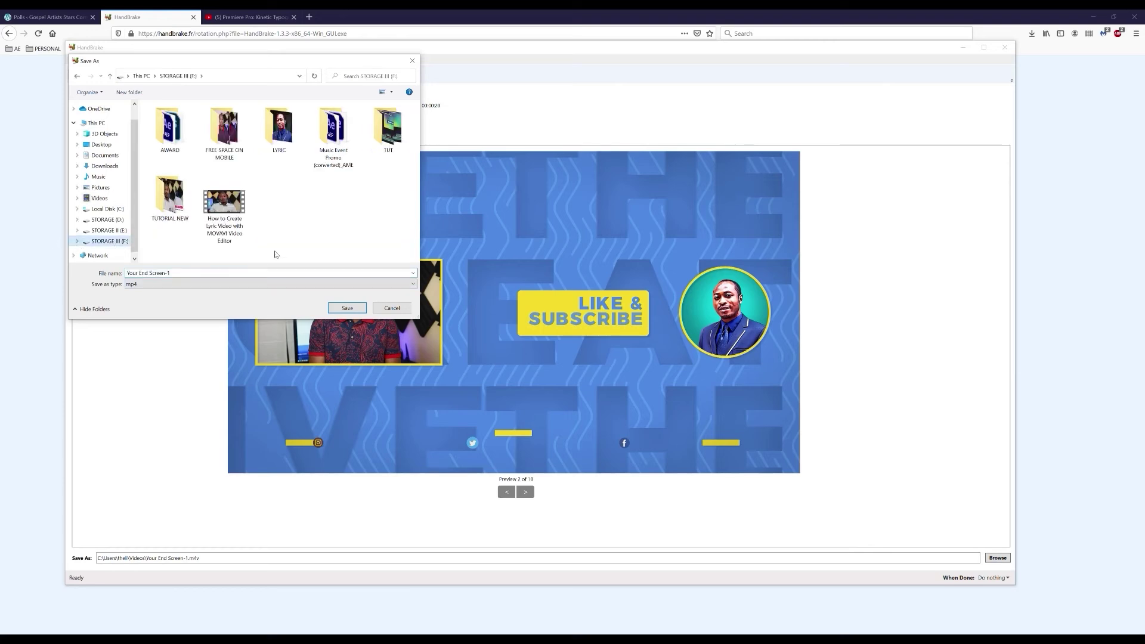
pyautogui.click(224, 273)
pyautogui.press('BackSpace')
pyautogui.press('BackSpace')
pyautogui.write('REDUCED')
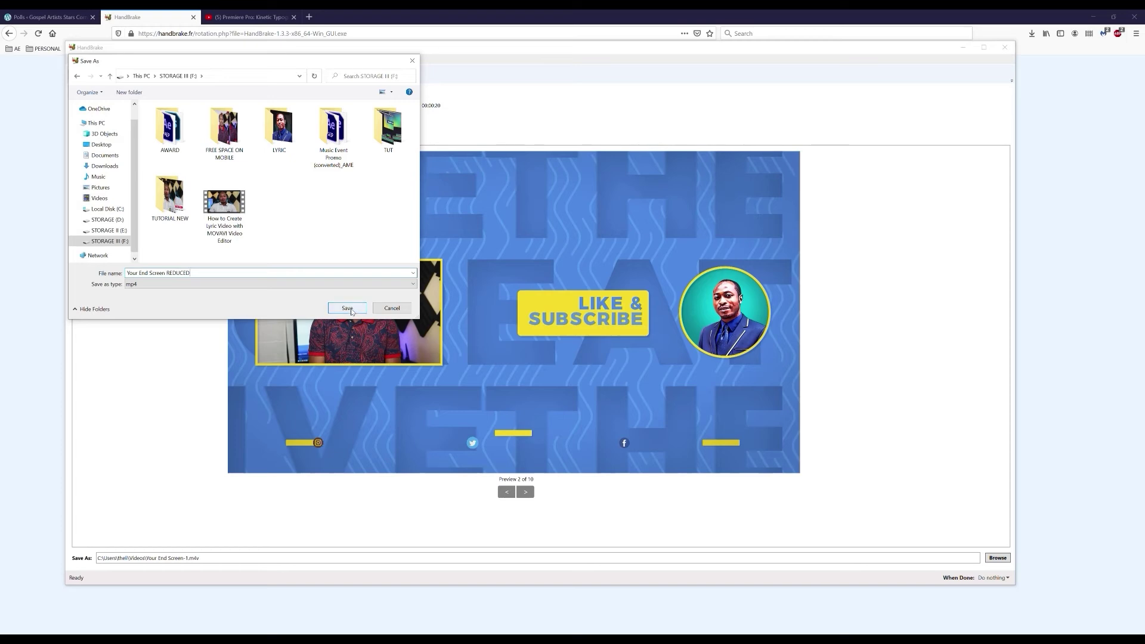
pyautogui.click(347, 308)
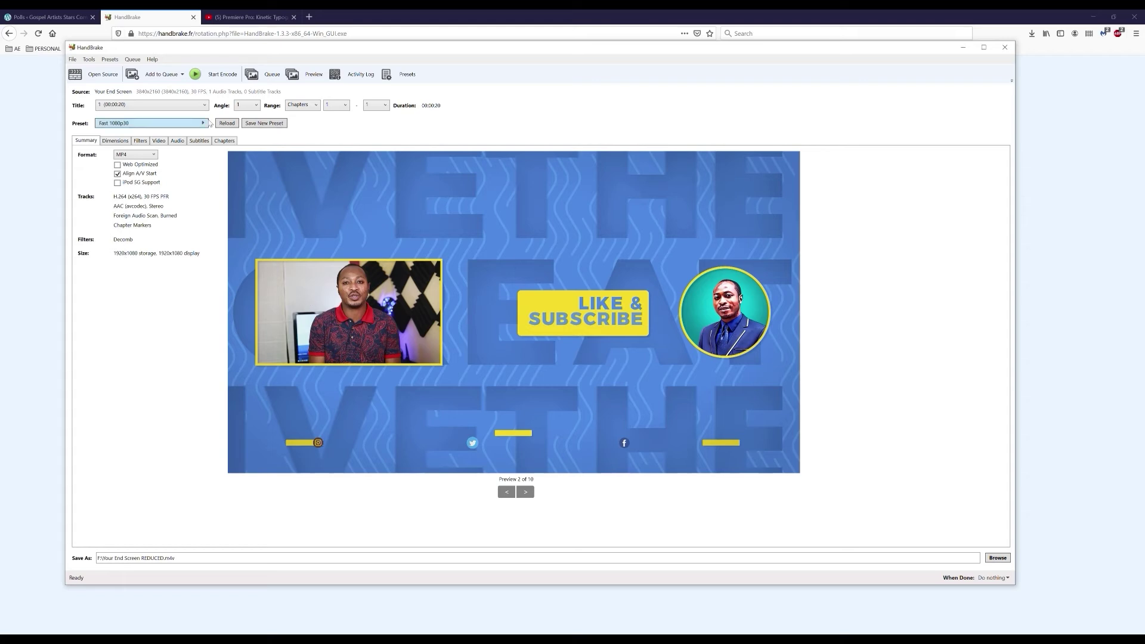
# Step: Start the encode and let the 1080p file finish writing
pyautogui.click(217, 76)
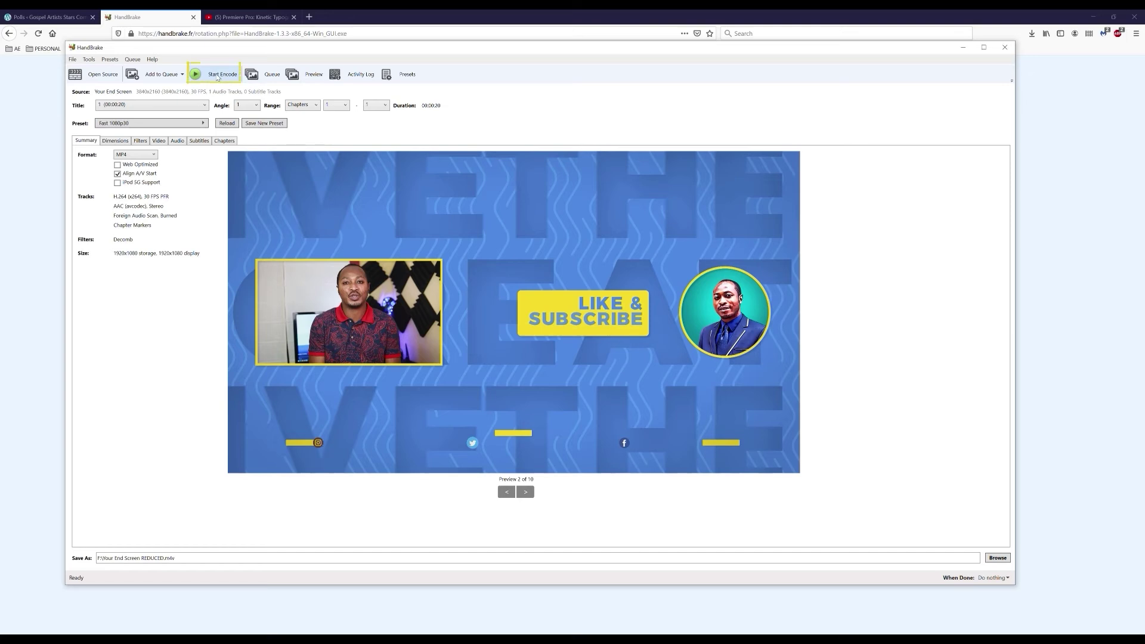
pyautogui.click(218, 77)
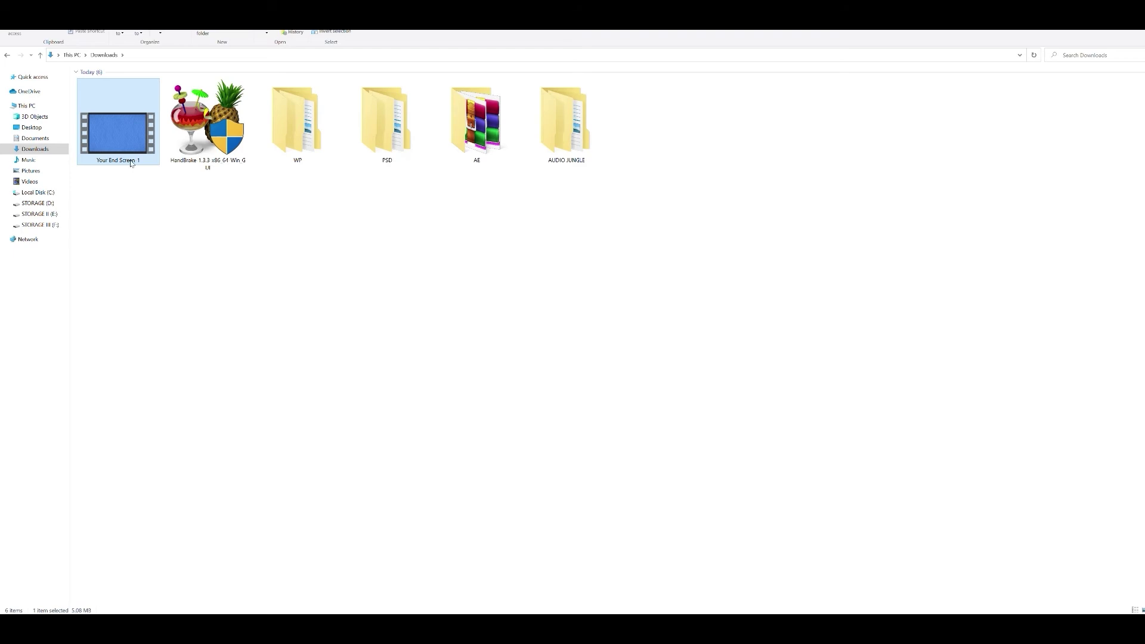
pyautogui.rightClick(114, 136)
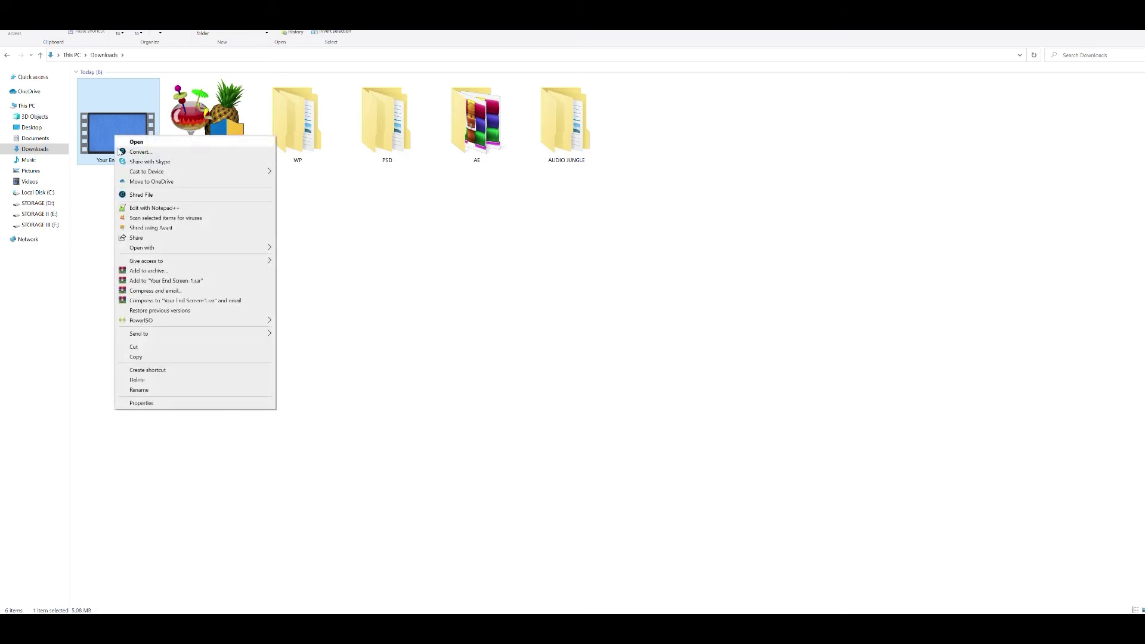
pyautogui.click(142, 403)
pyautogui.moveTo(197, 145); pyautogui.dragTo(364, 101)
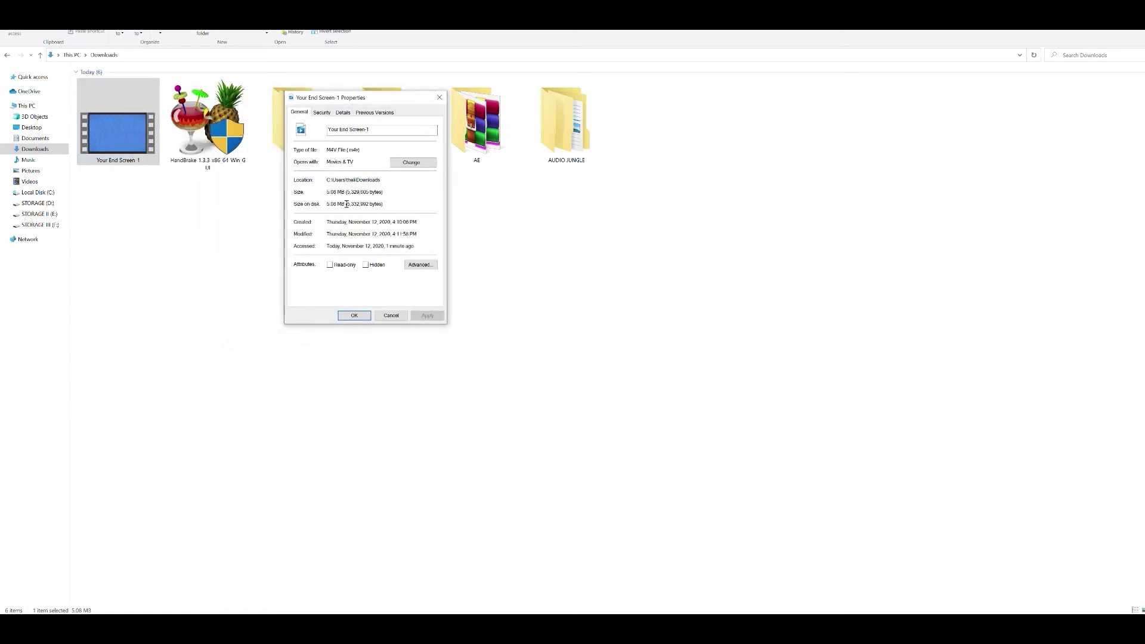
pyautogui.moveTo(345, 192); pyautogui.dragTo(319, 192)
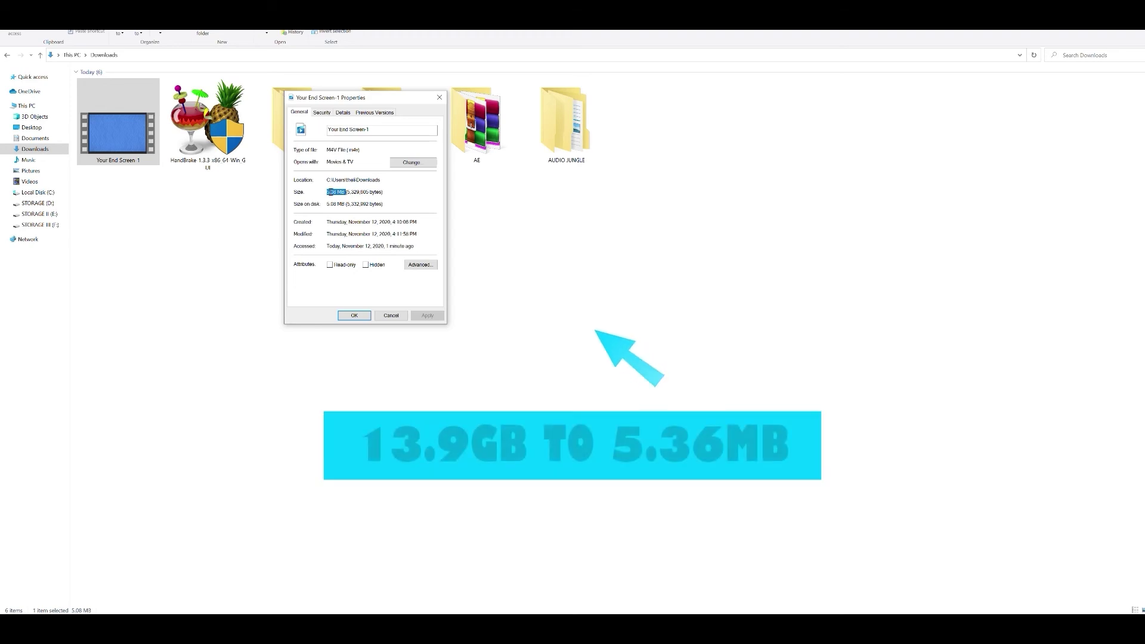
pyautogui.click(331, 199)
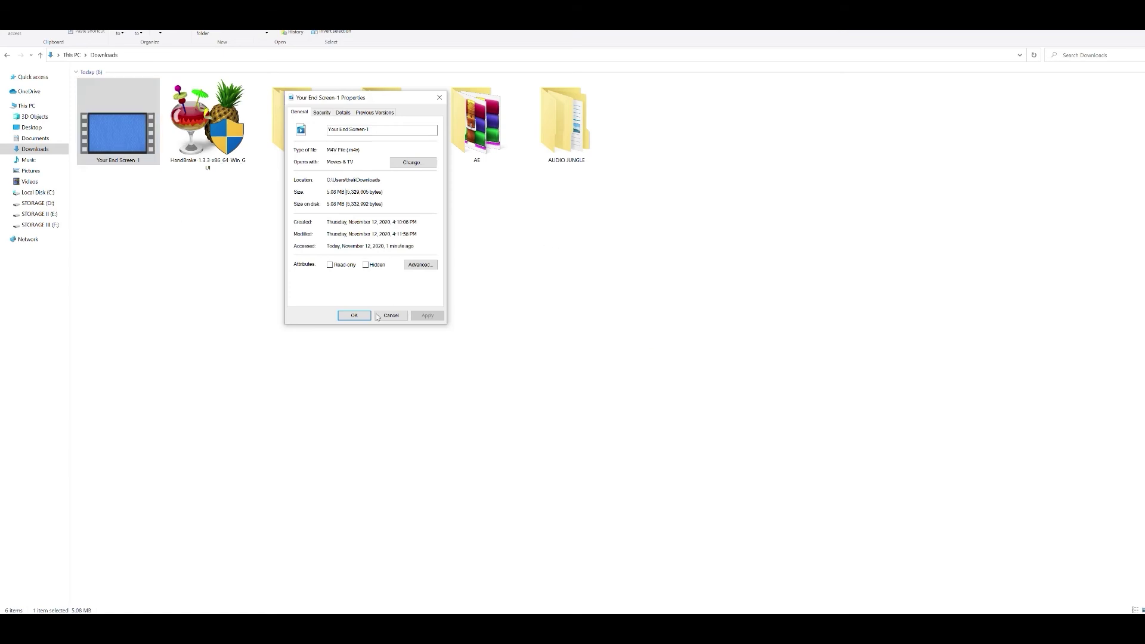
pyautogui.click(366, 315)
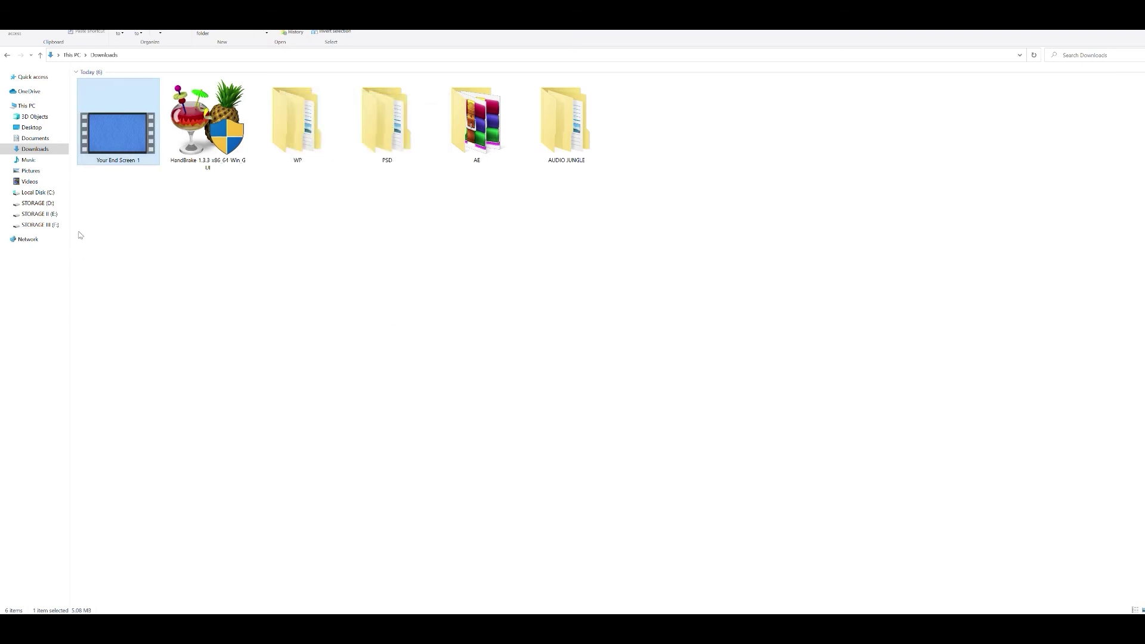
pyautogui.moveTo(38, 213)
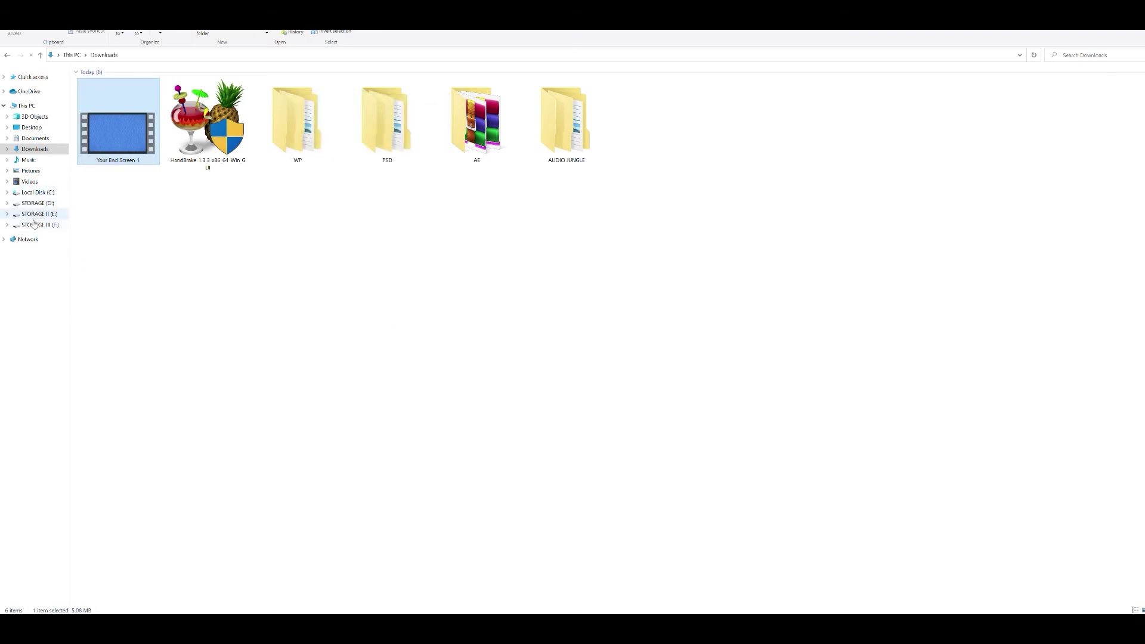
# Step: On the F: drive, check the original Your End Screen video's Properties, confirming its 13.9 GB size
pyautogui.click(37, 225)
pyautogui.click(945, 131)
pyautogui.rightClick(934, 135)
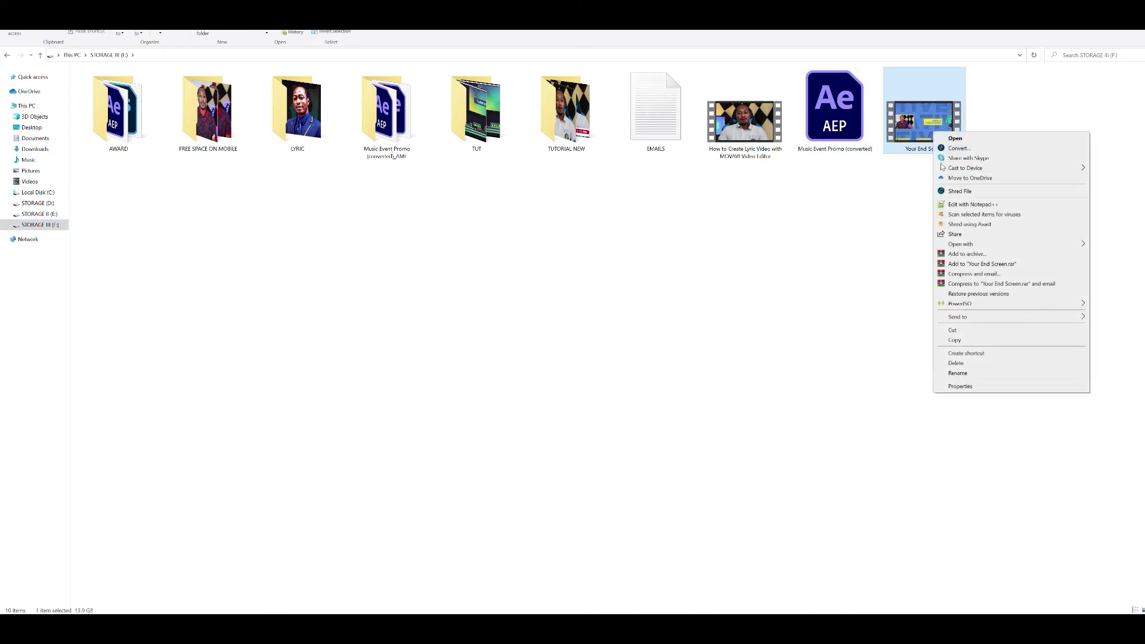
pyautogui.click(973, 386)
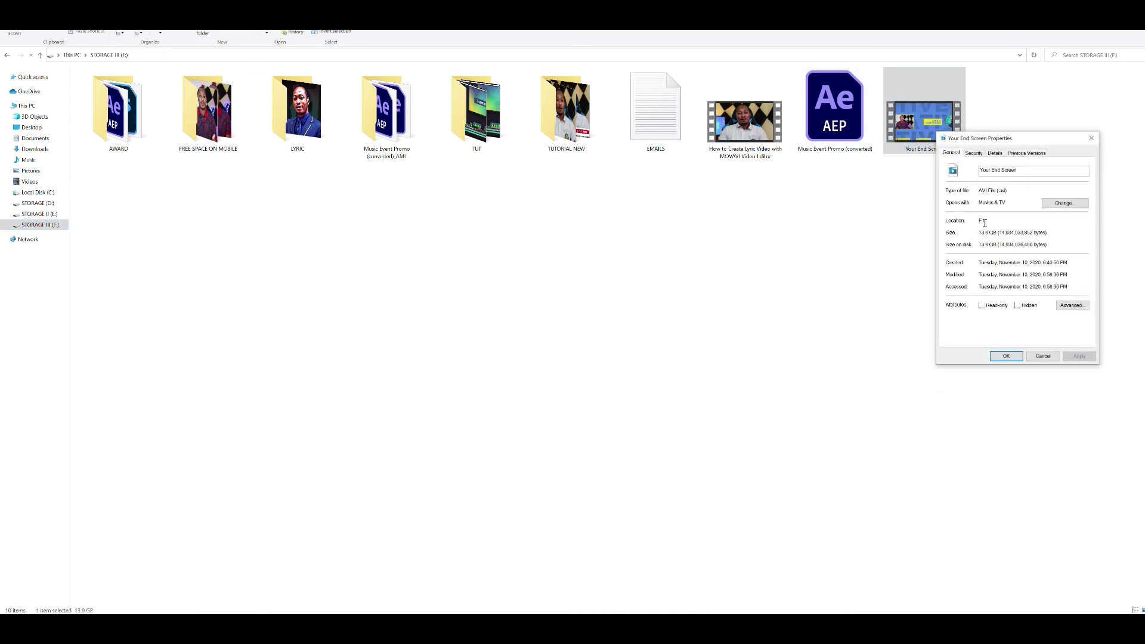
pyautogui.moveTo(979, 233); pyautogui.dragTo(1013, 236)
pyautogui.click(1013, 232)
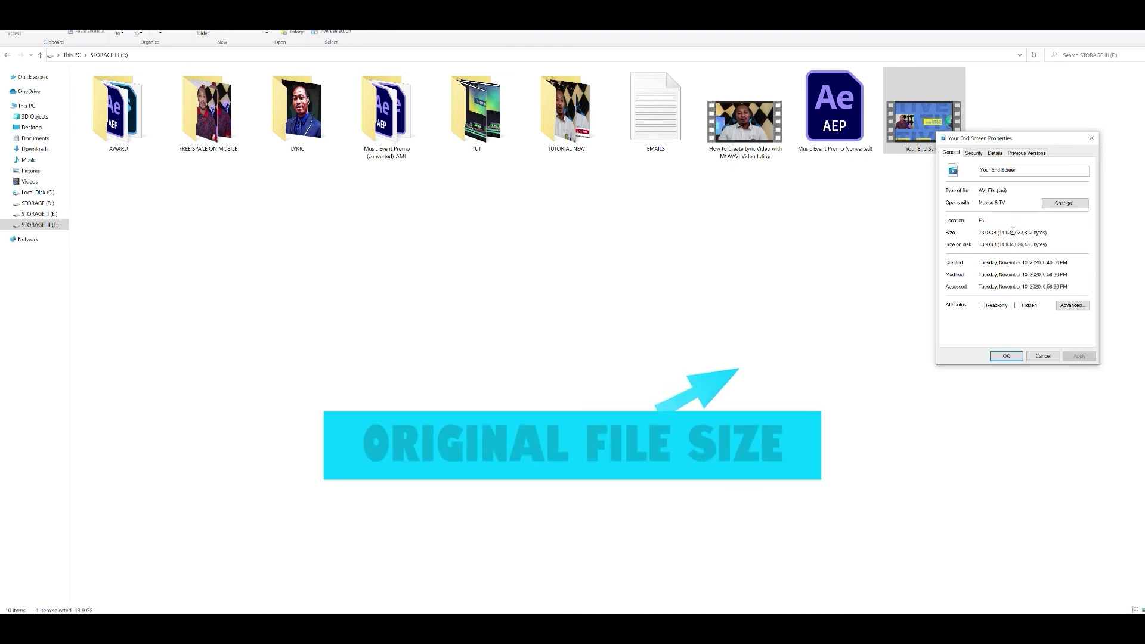
pyautogui.click(1048, 357)
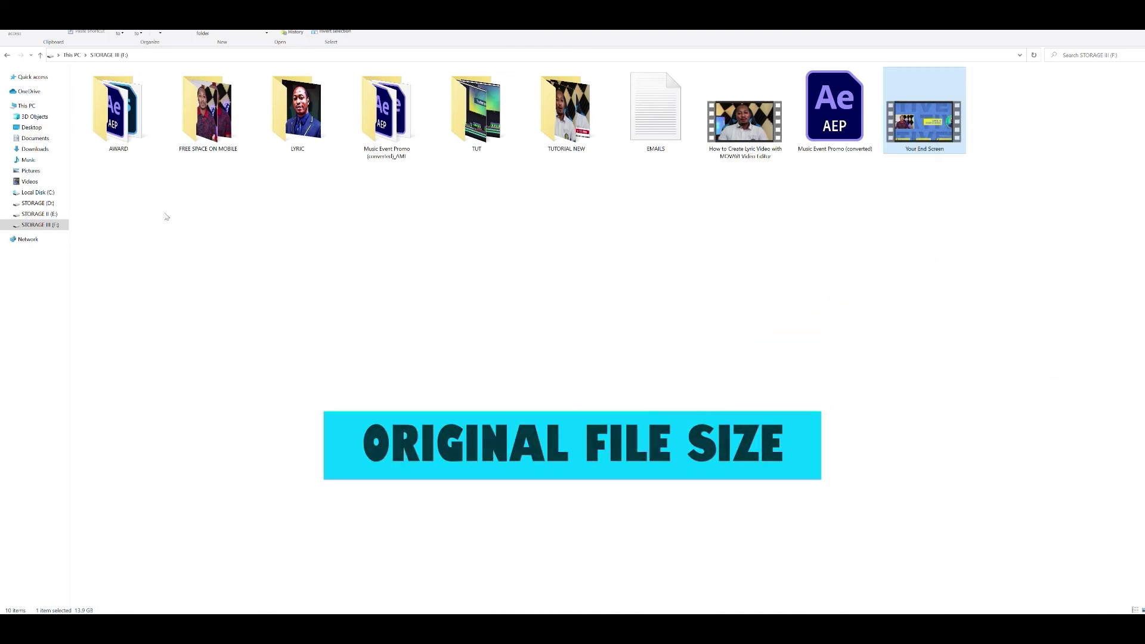
# Step: In Downloads, open Properties for the reduced Your End Screen 1 video to see its roughly 5 MB size
pyautogui.click(40, 154)
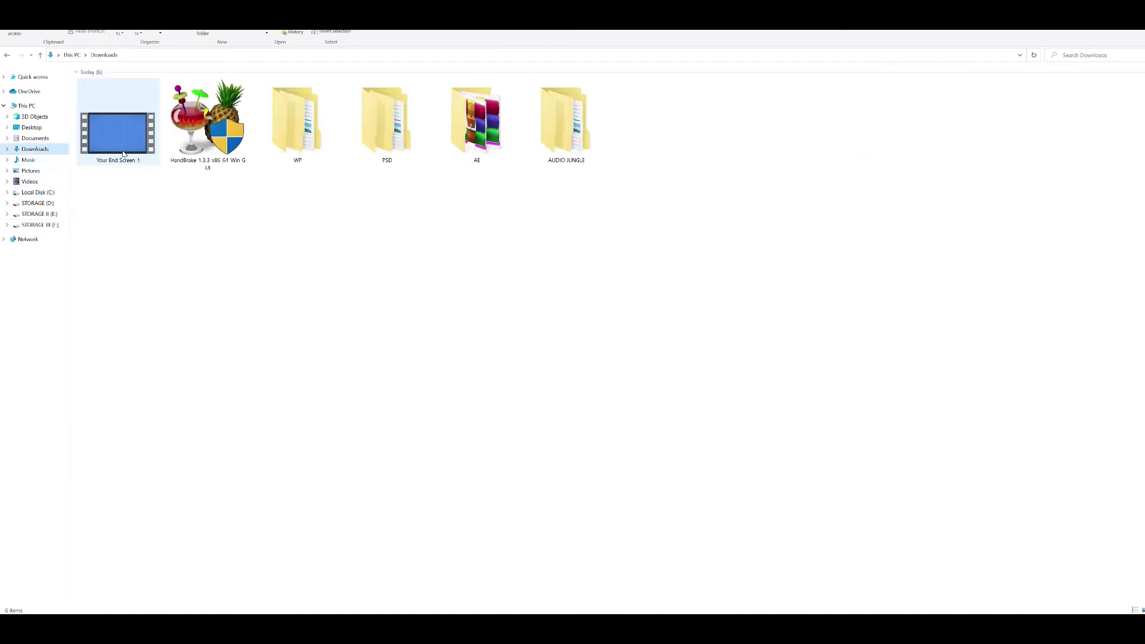
pyautogui.click(121, 131)
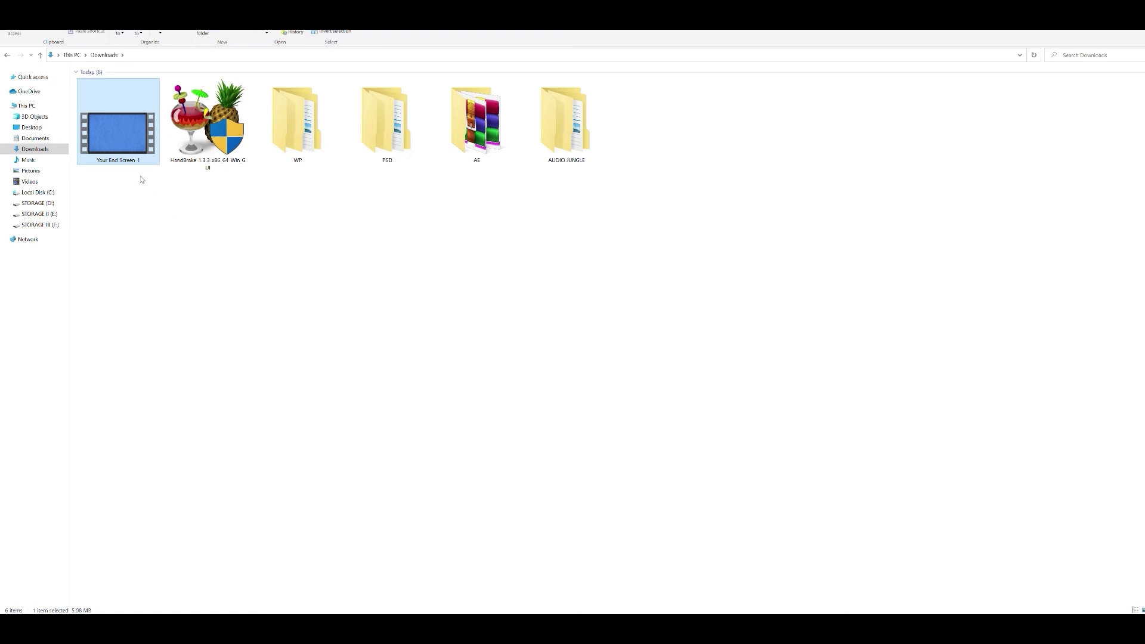
pyautogui.rightClick(138, 148)
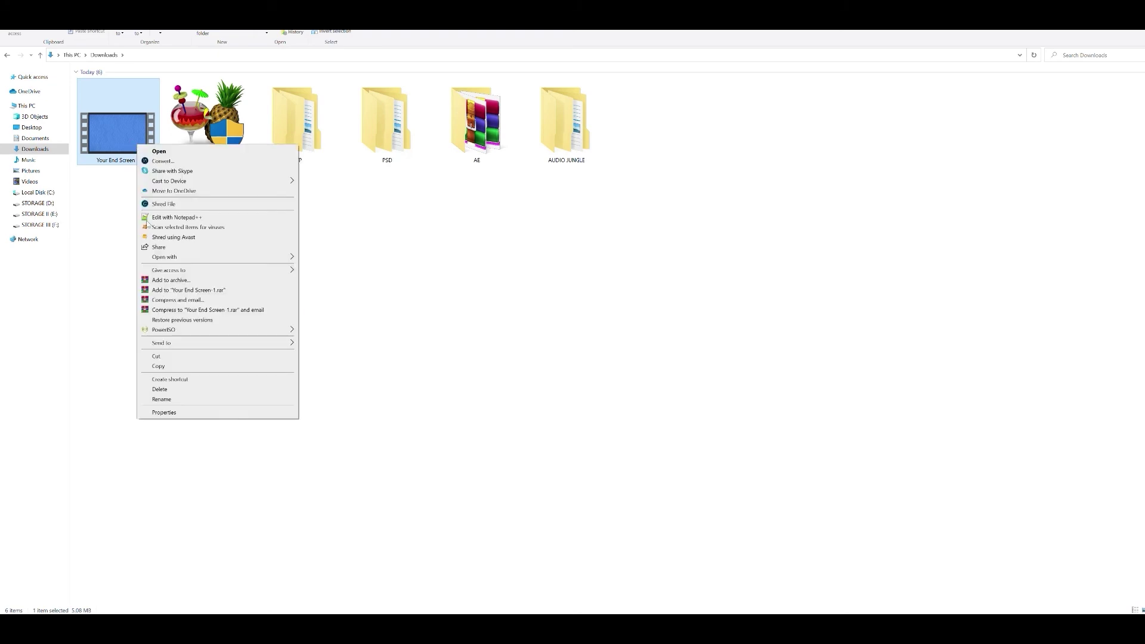
pyautogui.click(164, 412)
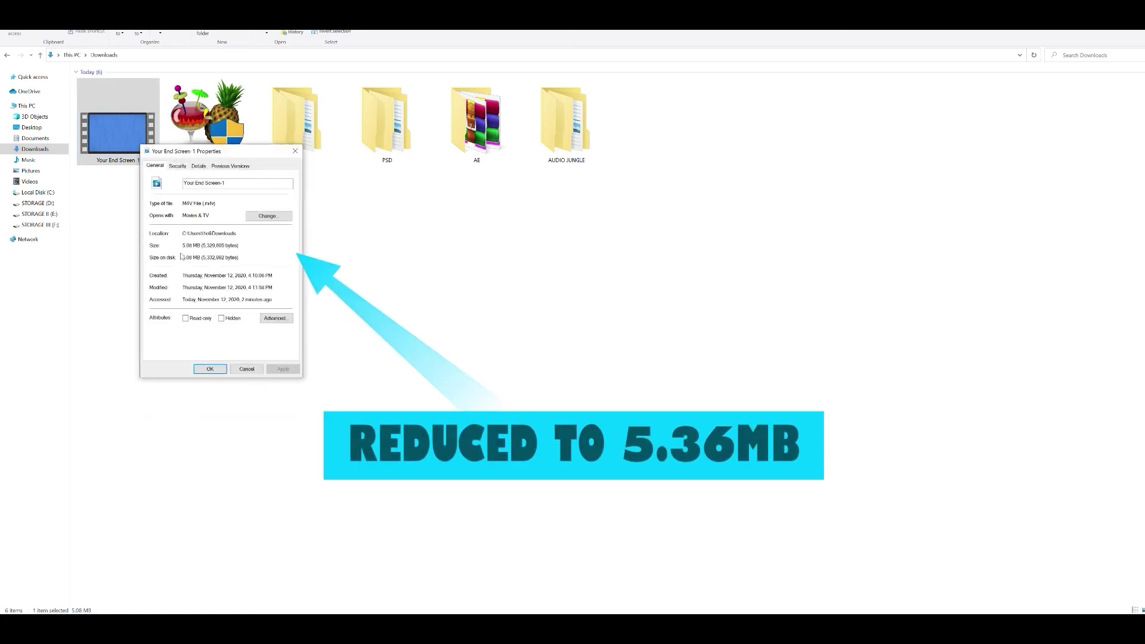